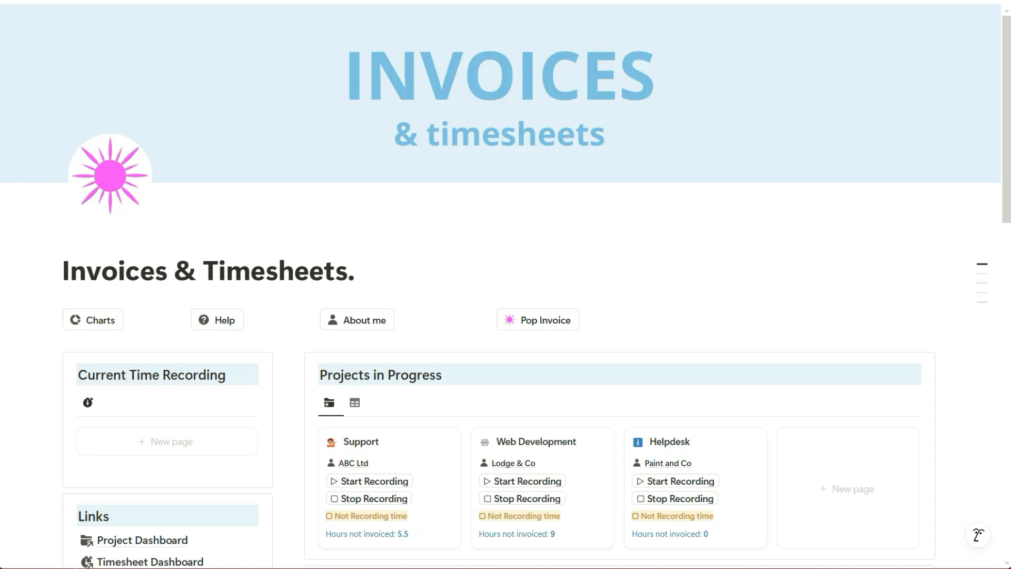
# Step: Start recording time on the Support project for ABC Ltd, and stop that recording from the same project card
pyautogui.scroll(-5, 748, 196)
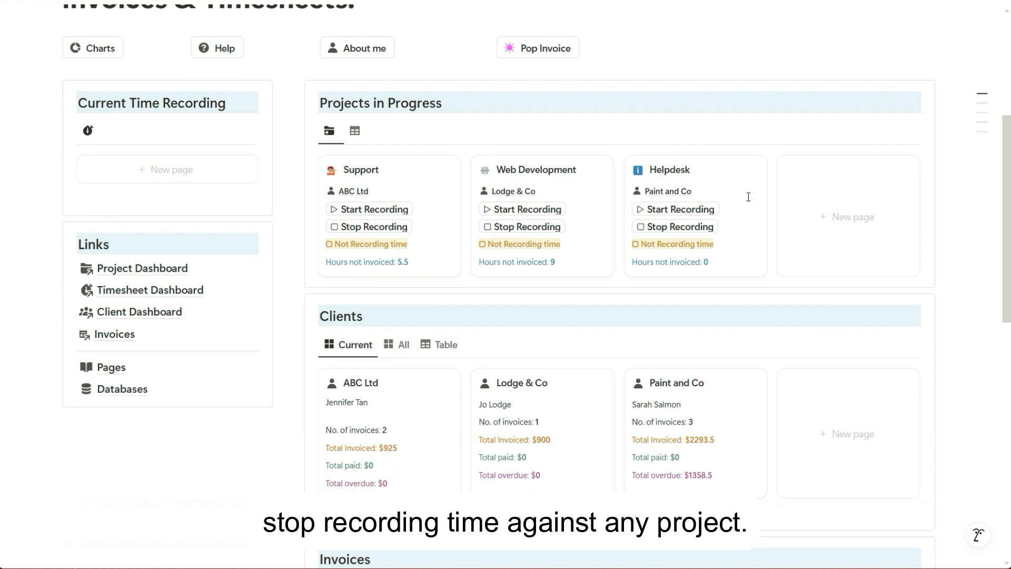
pyautogui.click(383, 210)
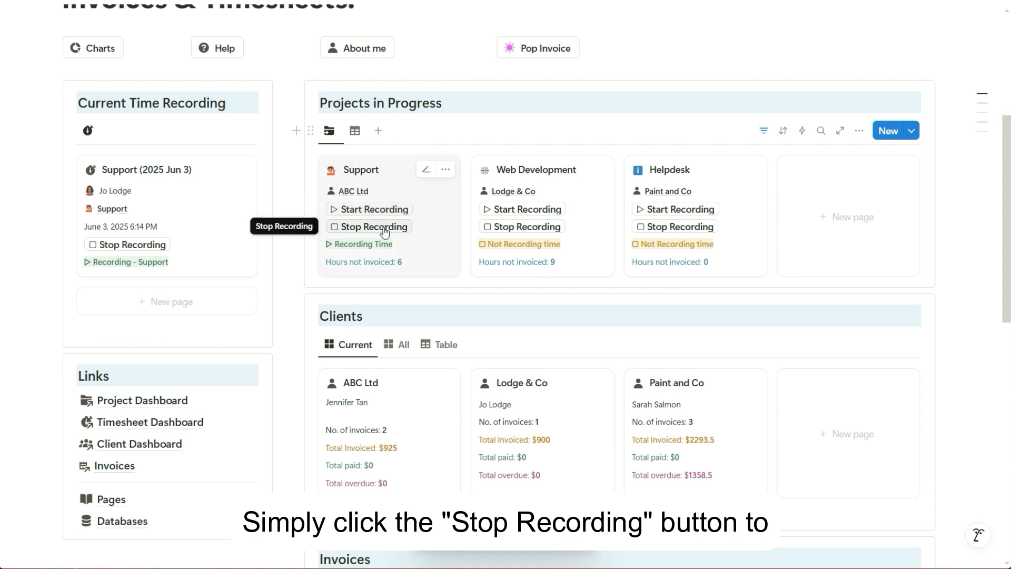
pyautogui.click(383, 231)
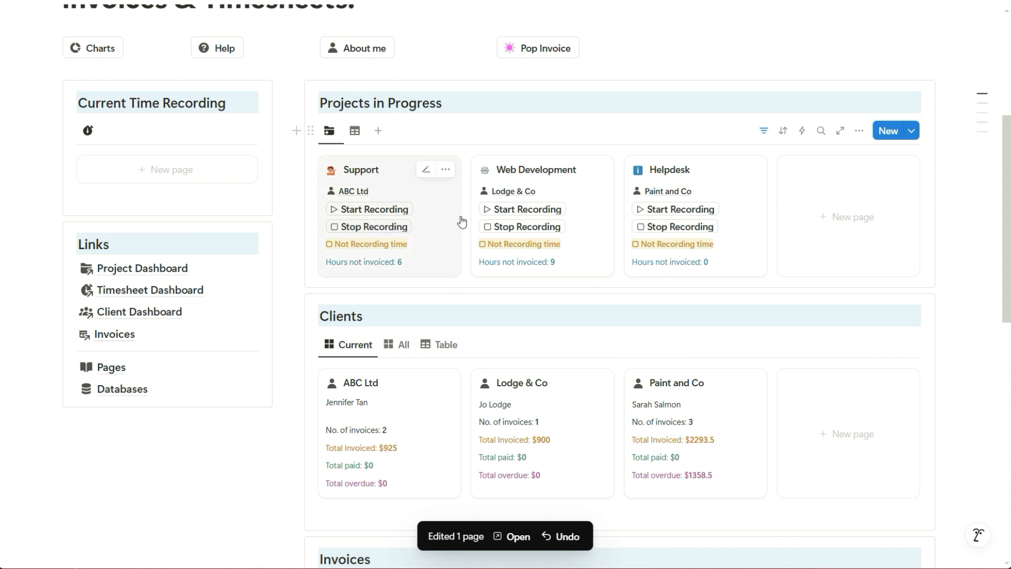
# Step: Start simultaneous time recordings on the Web Development and Helpdesk projects, and stop both
pyautogui.click(508, 211)
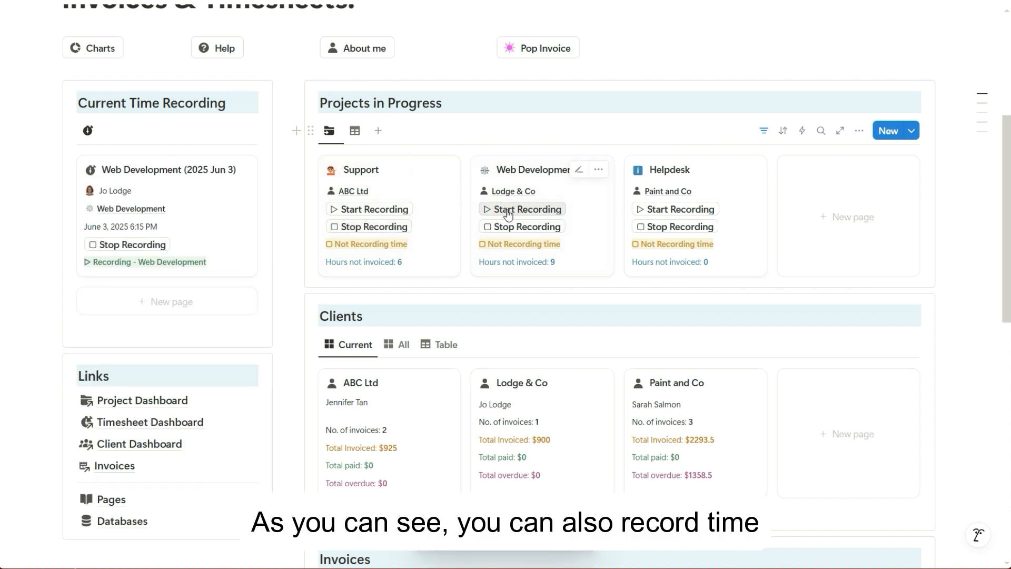
pyautogui.click(664, 211)
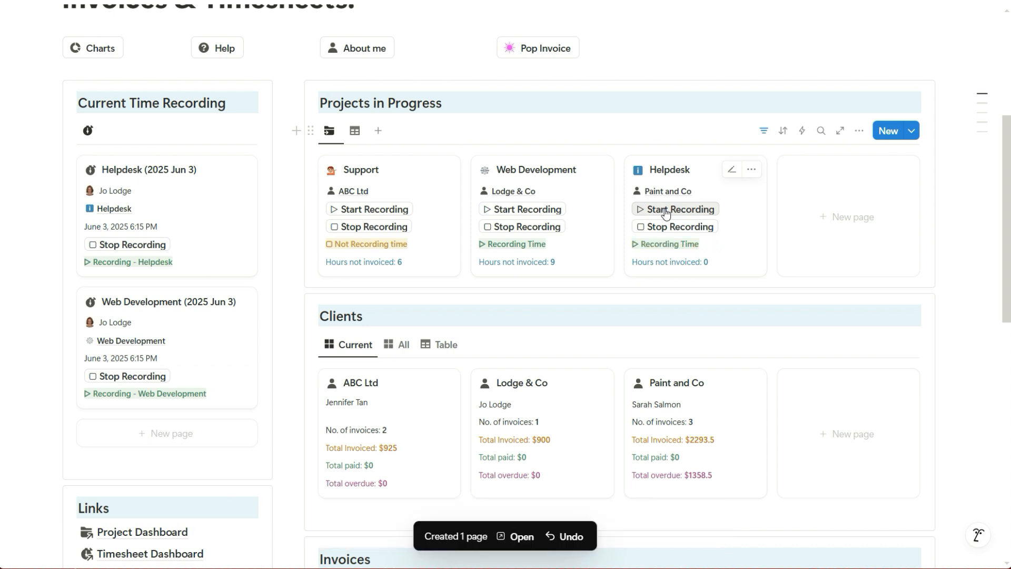
pyautogui.click(666, 226)
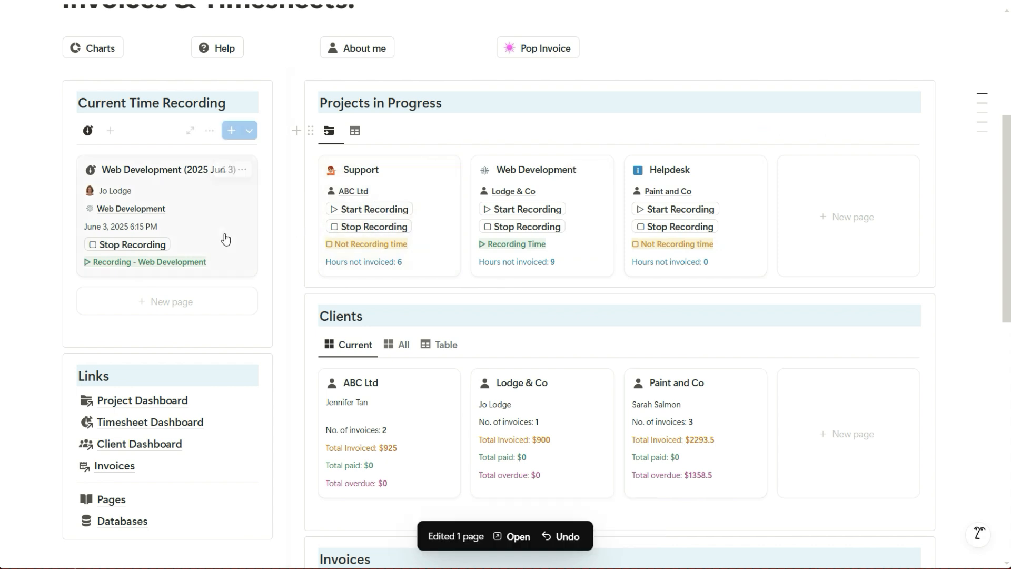
pyautogui.click(152, 251)
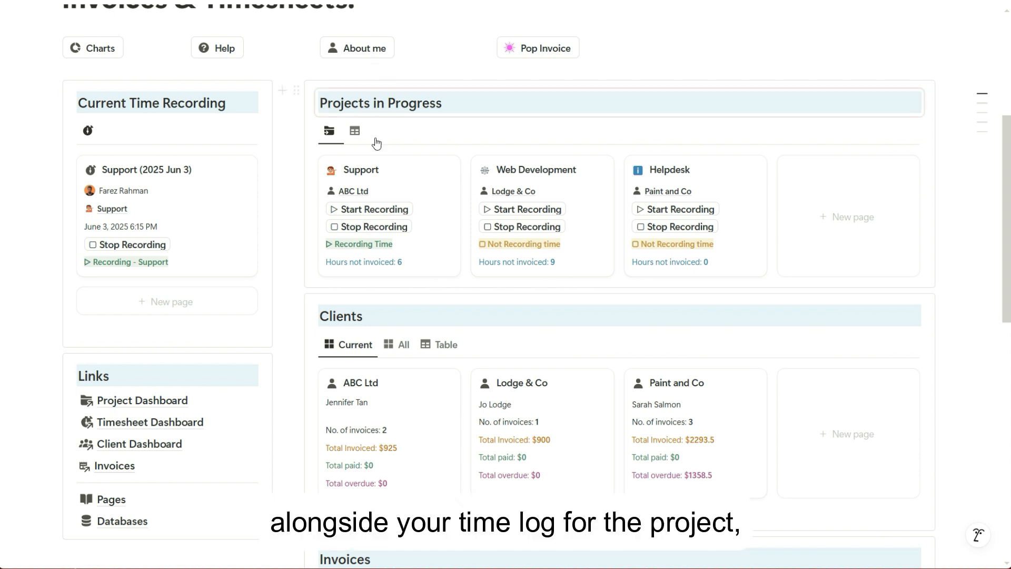
# Step: Record and stop your own time on the Support project, and stop the team member's running Support recording
pyautogui.click(368, 210)
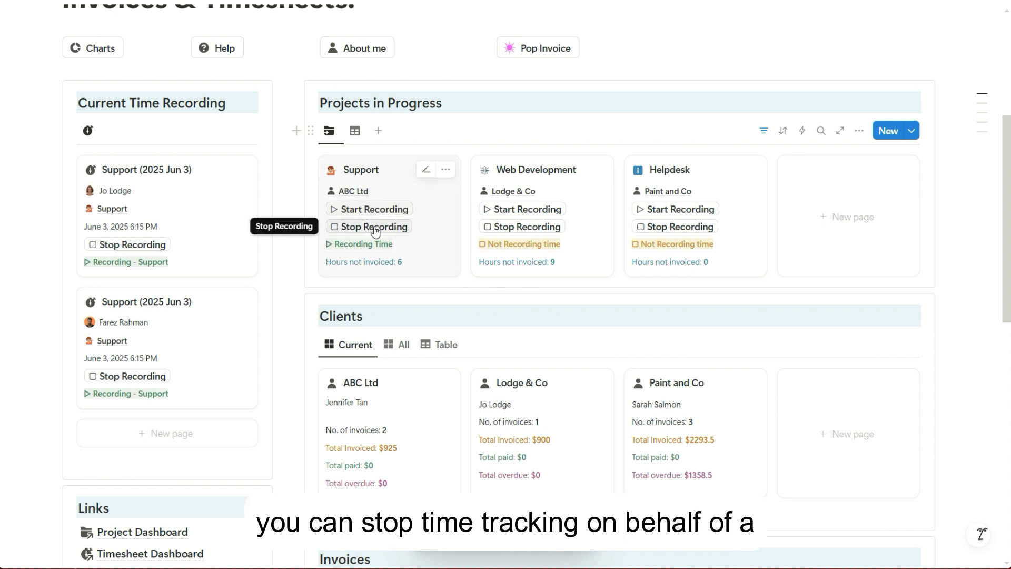
pyautogui.click(374, 227)
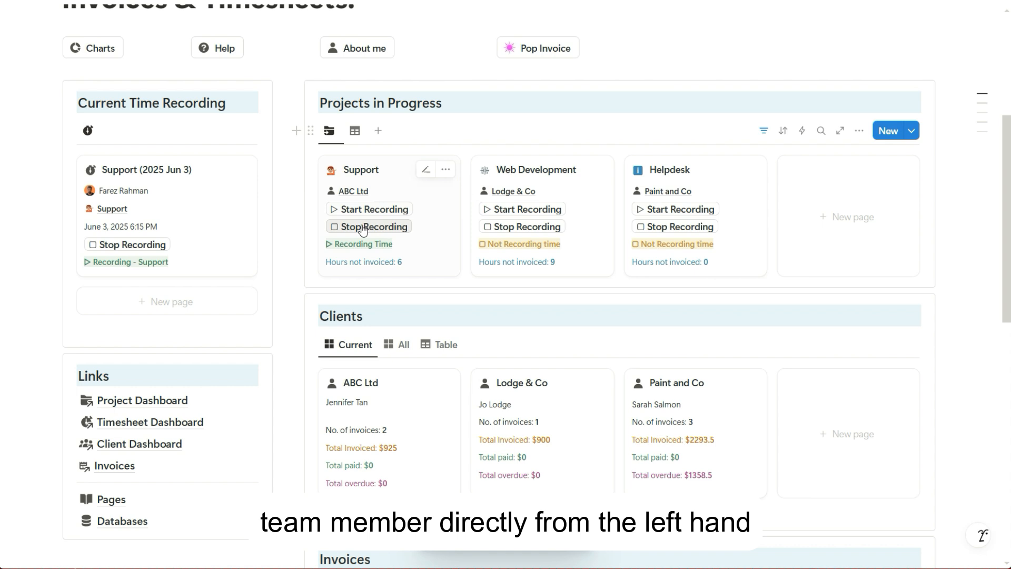
pyautogui.click(143, 245)
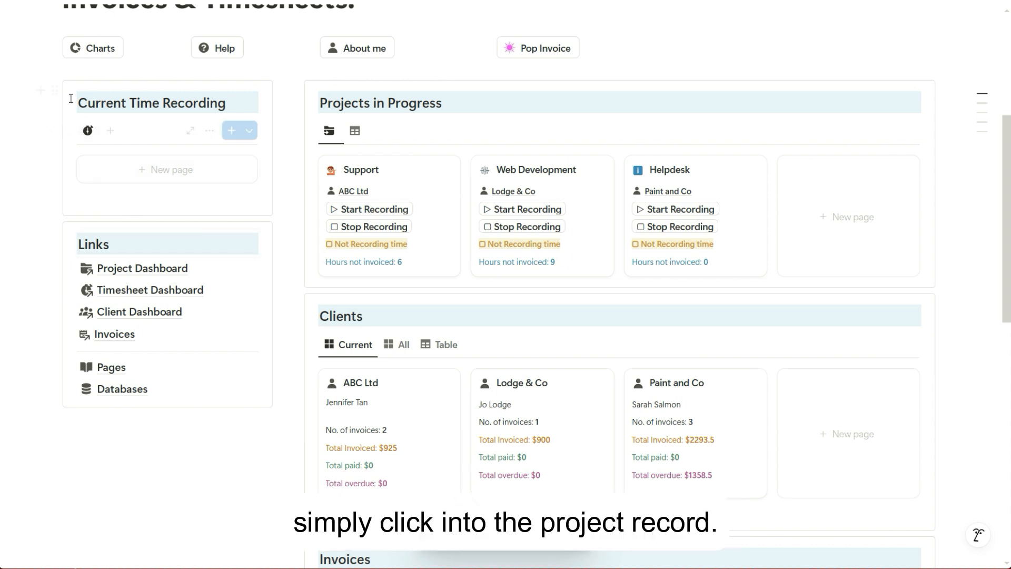
# Step: Open the Support project record and examine its time logs in the page content and the dedicated time log view
pyautogui.click(449, 252)
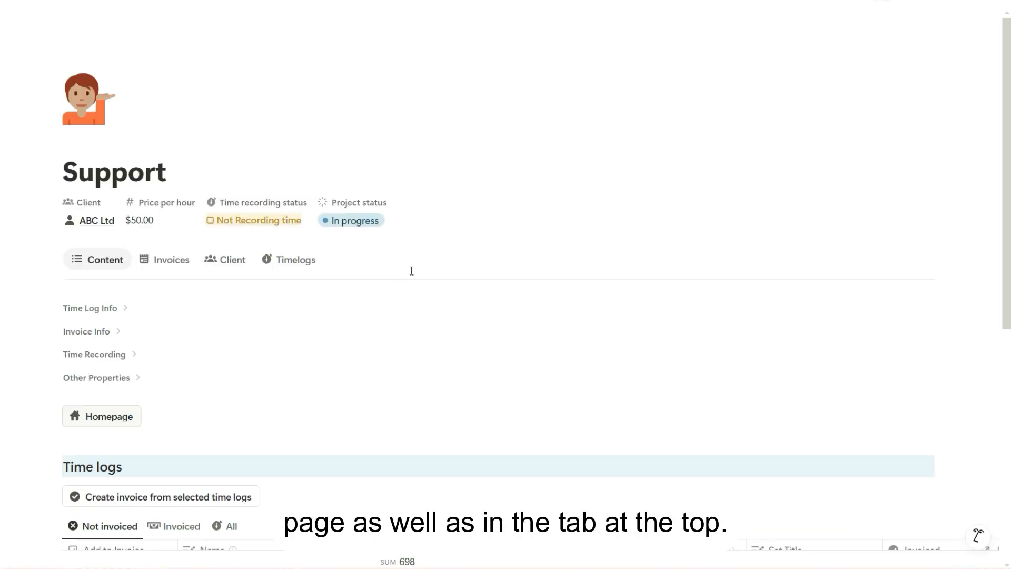
pyautogui.scroll(-4, 411, 270)
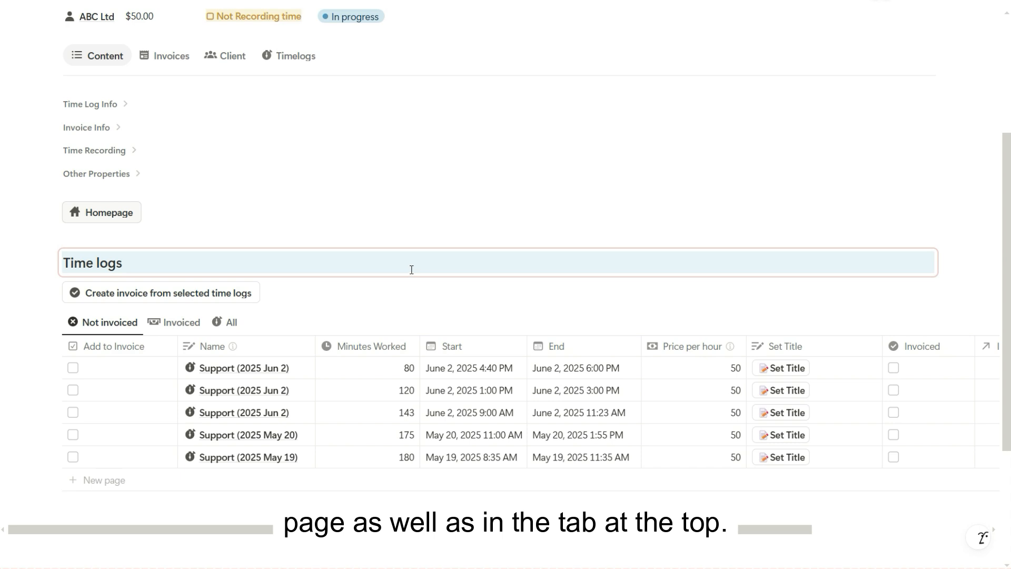
pyautogui.click(304, 61)
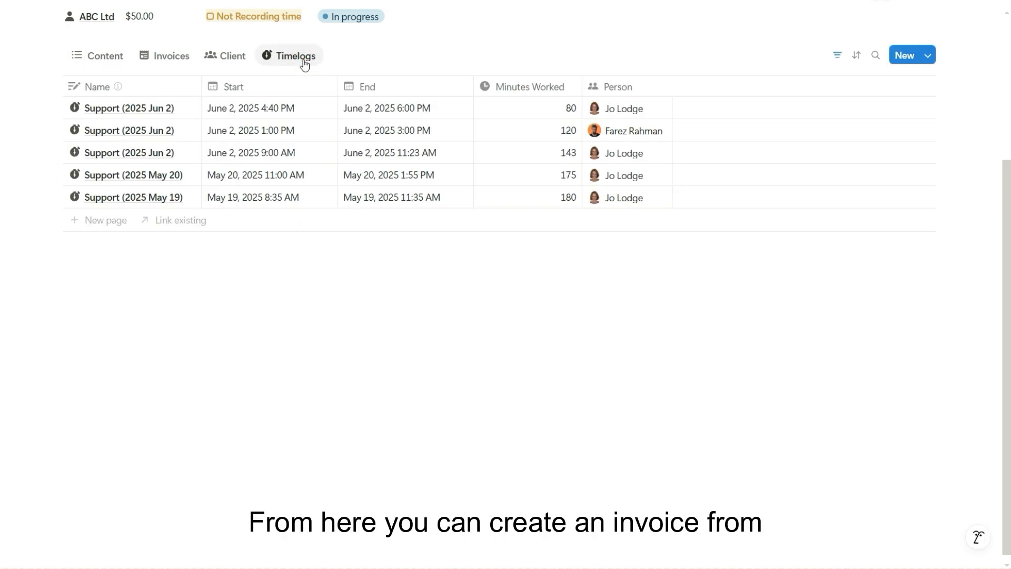
# Step: Create an invoice from the Support project's May 19 and May 20 time logs
pyautogui.click(99, 56)
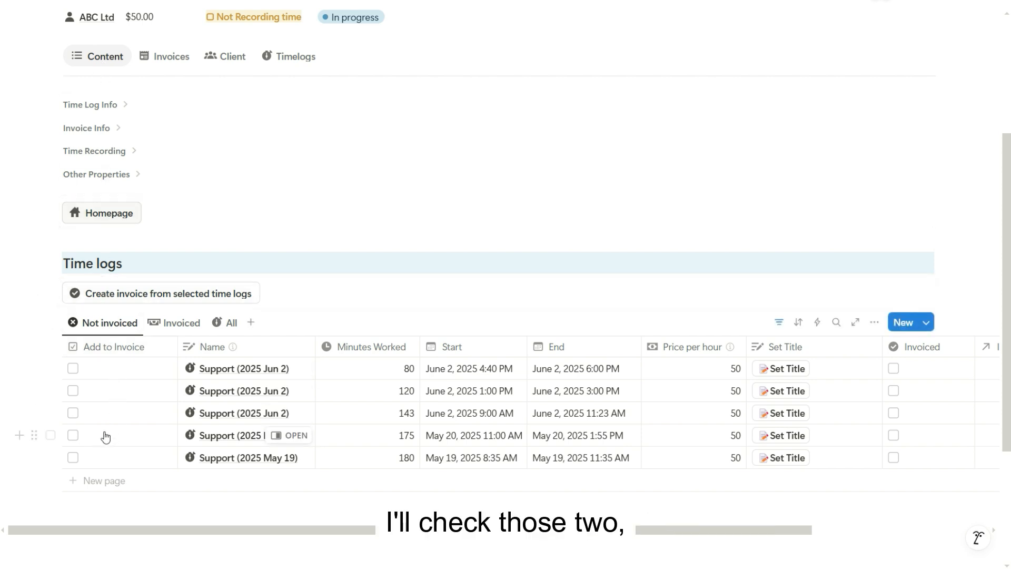
pyautogui.click(72, 435)
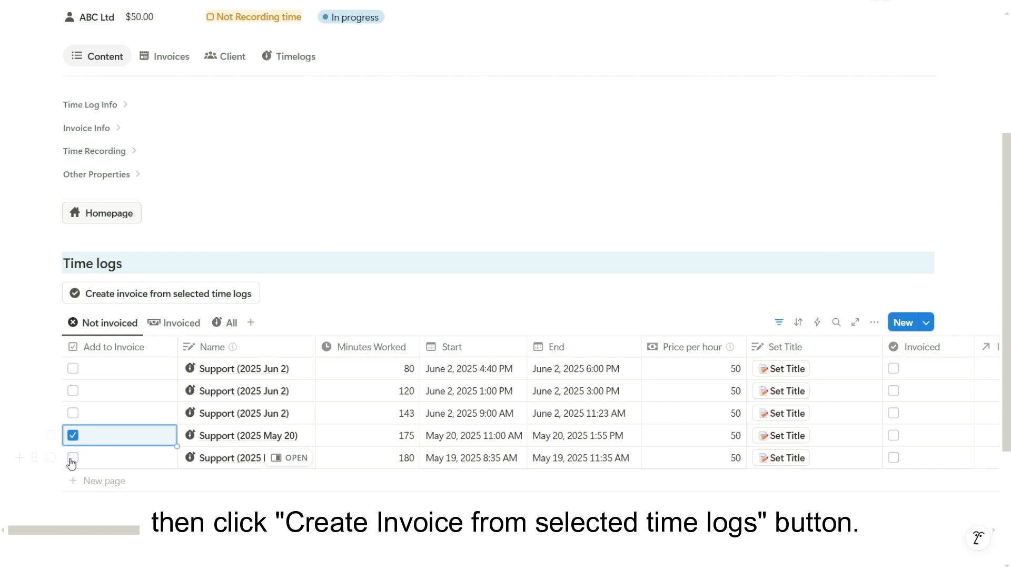
pyautogui.click(73, 457)
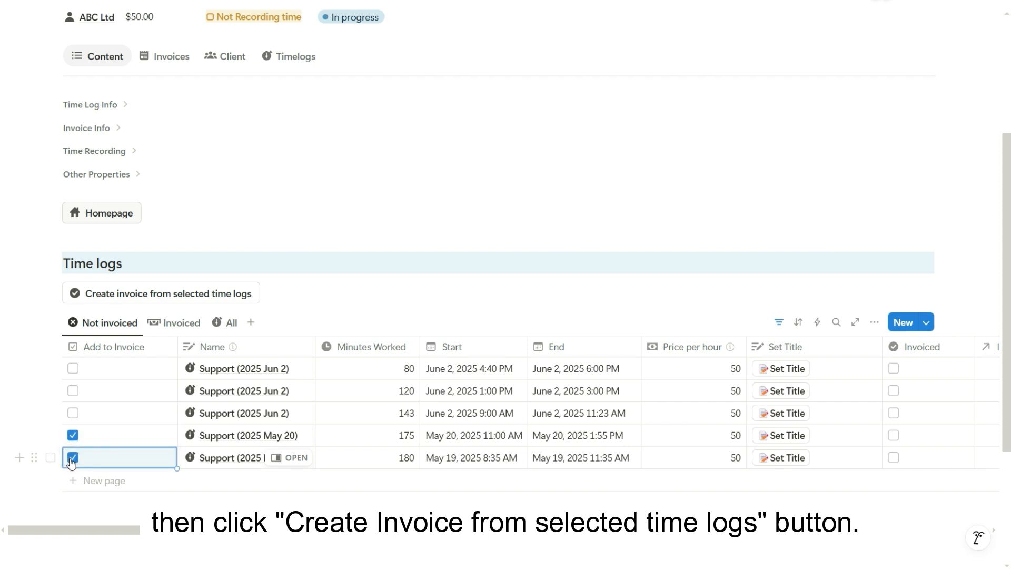
pyautogui.click(146, 294)
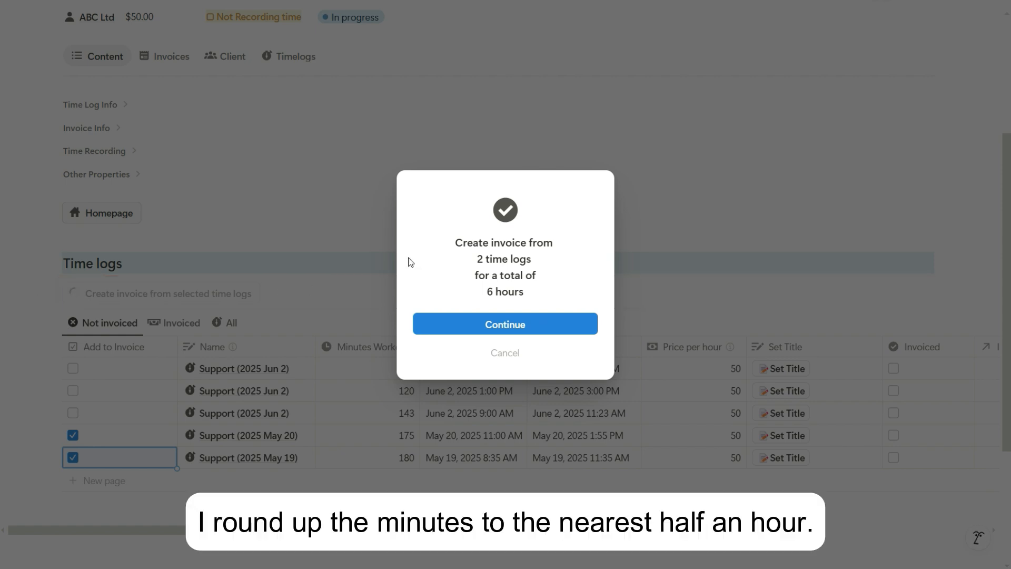
pyautogui.click(499, 324)
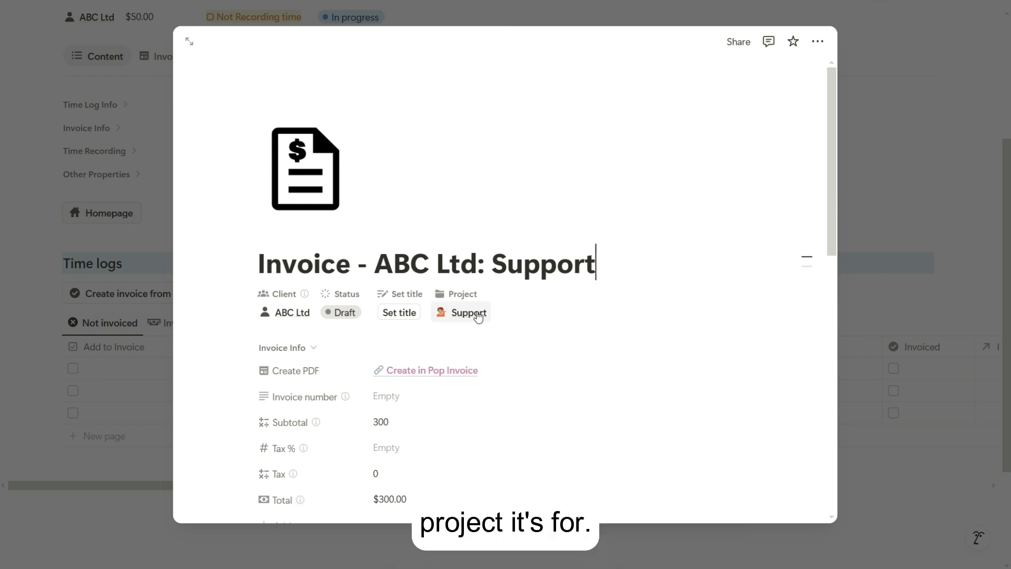
# Step: Set the description of the time log line item on the new invoice to "Support hours for May"
pyautogui.scroll(-6, 490, 331)
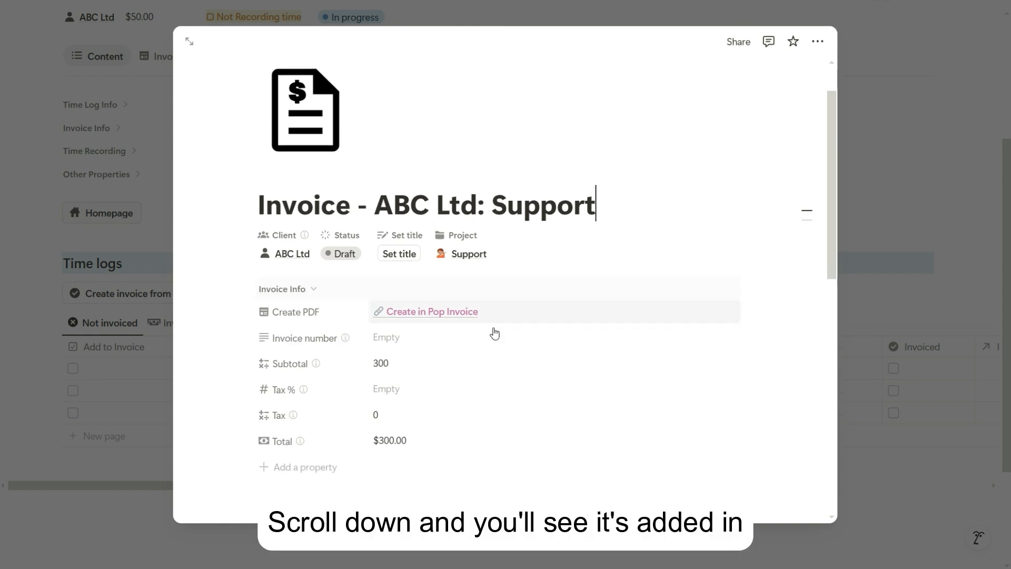
pyautogui.scroll(-2, 494, 329)
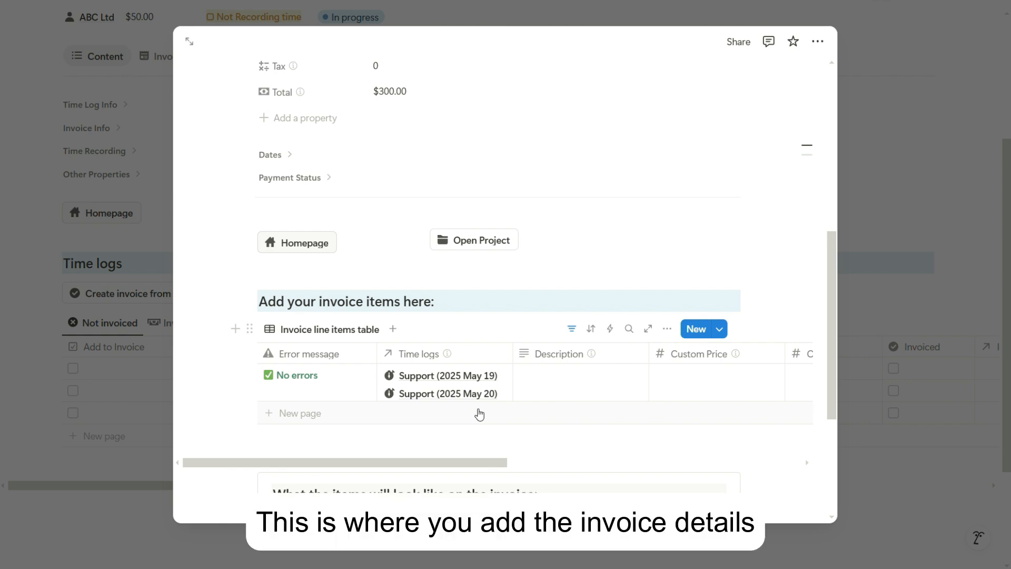
pyautogui.scroll(-3, 479, 414)
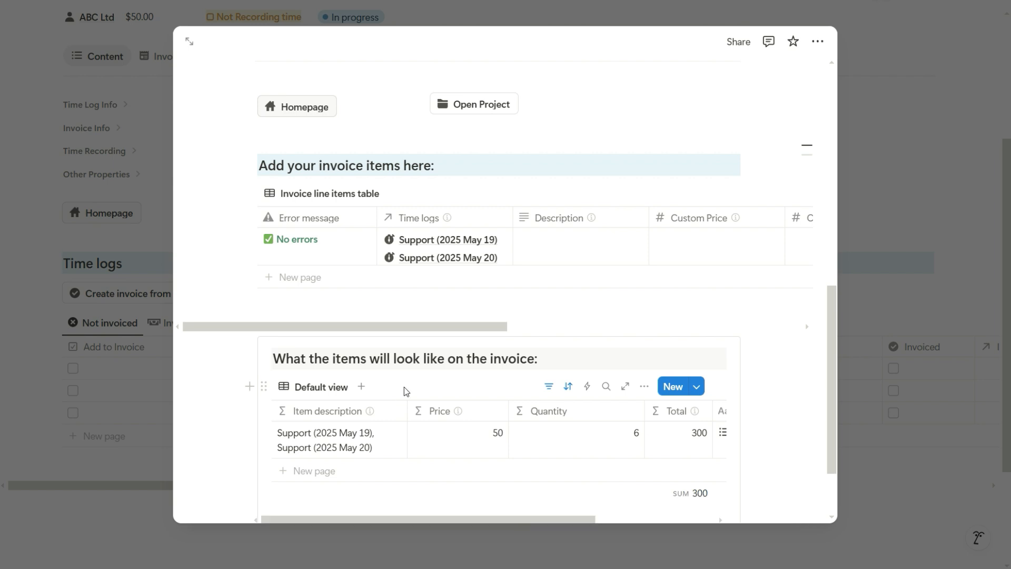
pyautogui.click(587, 256)
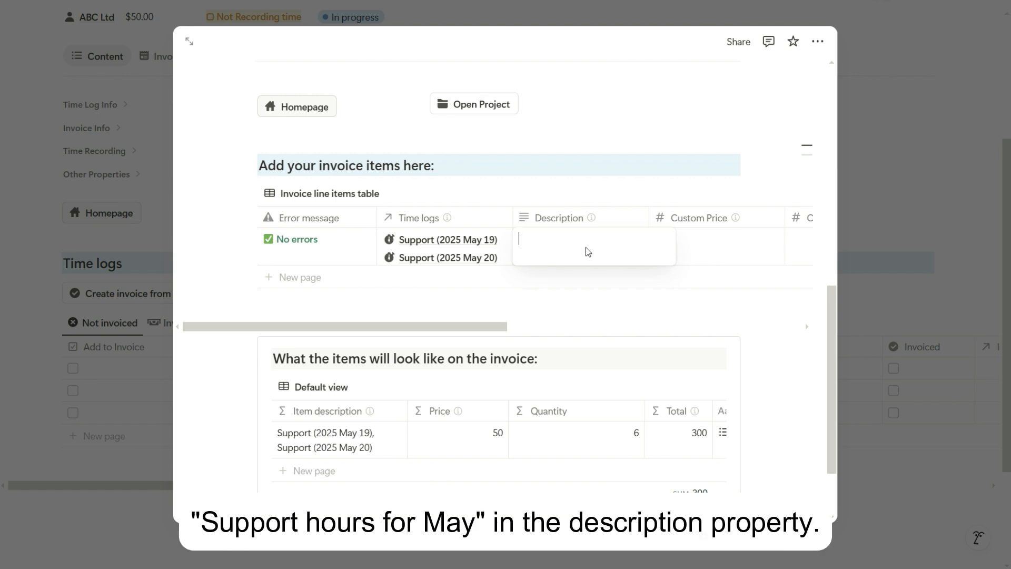
pyautogui.write('Support hours for May')
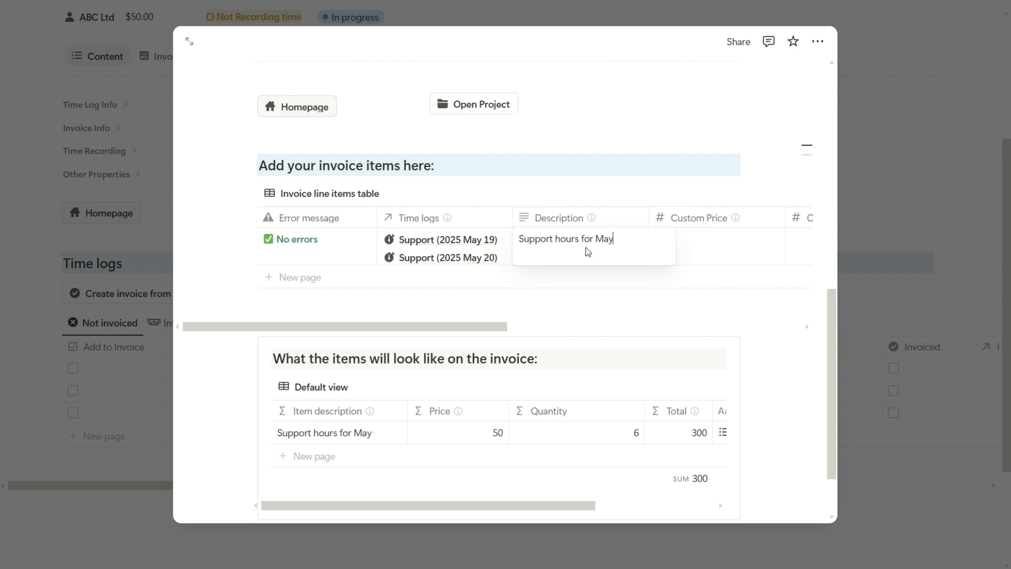
pyautogui.press('Escape')
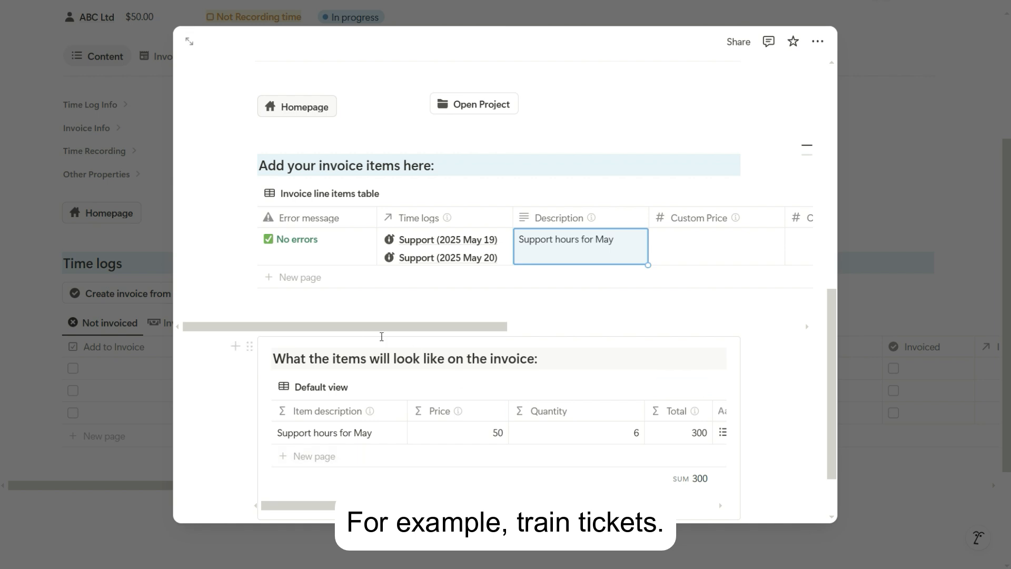
# Step: Add a second invoice line item with the description "Train tickets"
pyautogui.click(320, 283)
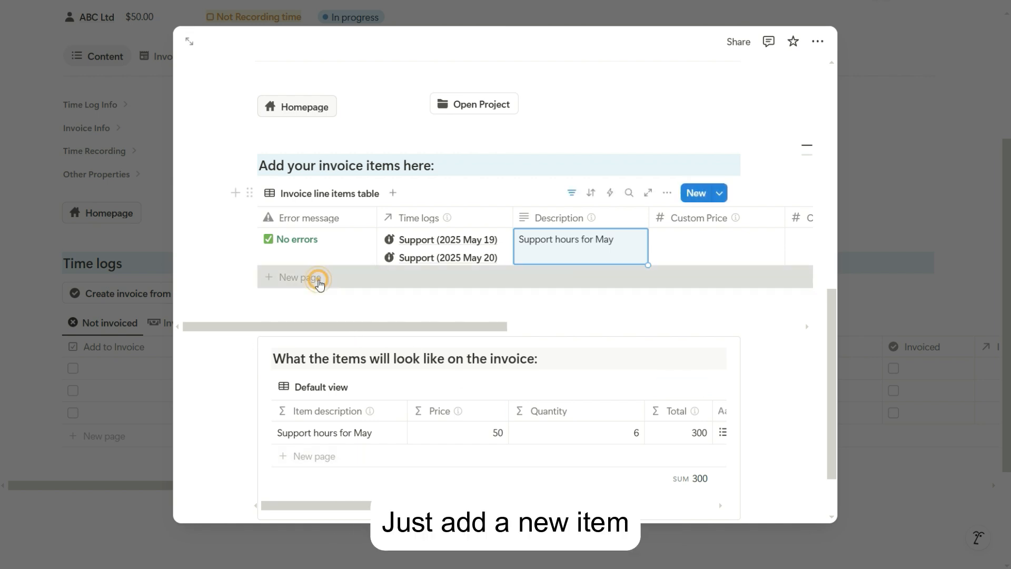
pyautogui.click(566, 282)
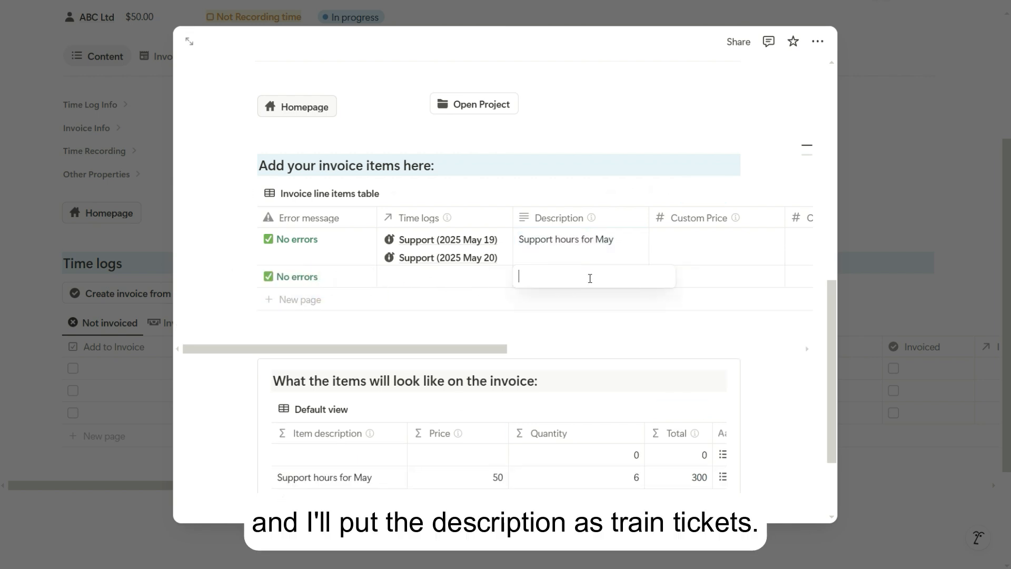
pyautogui.write('Train ')
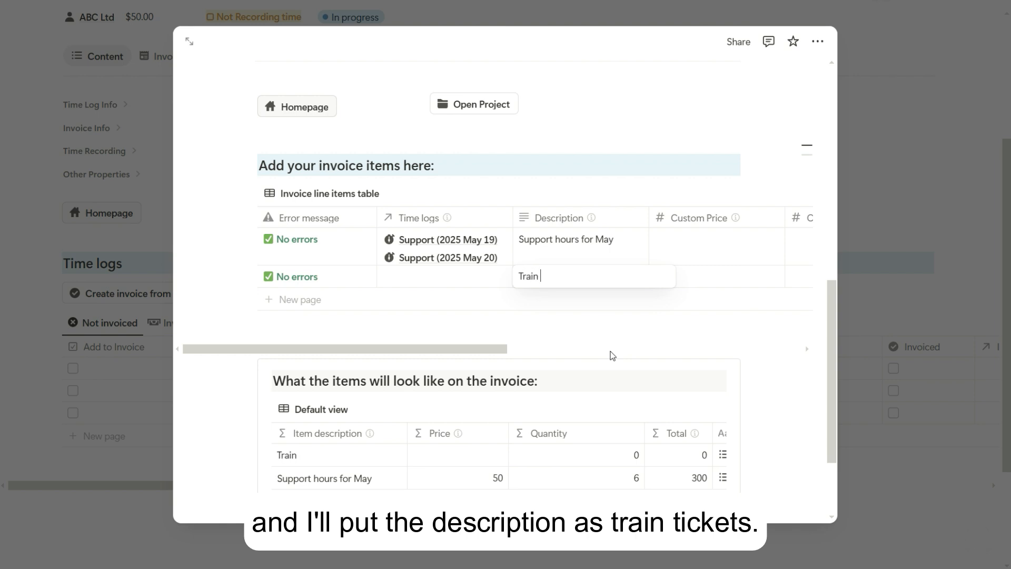
pyautogui.write('tickets')
# Step: Set the Train tickets item's custom price to 100 and custom quantity to 2
pyautogui.click(750, 280)
pyautogui.write('100')
pyautogui.press('Return')
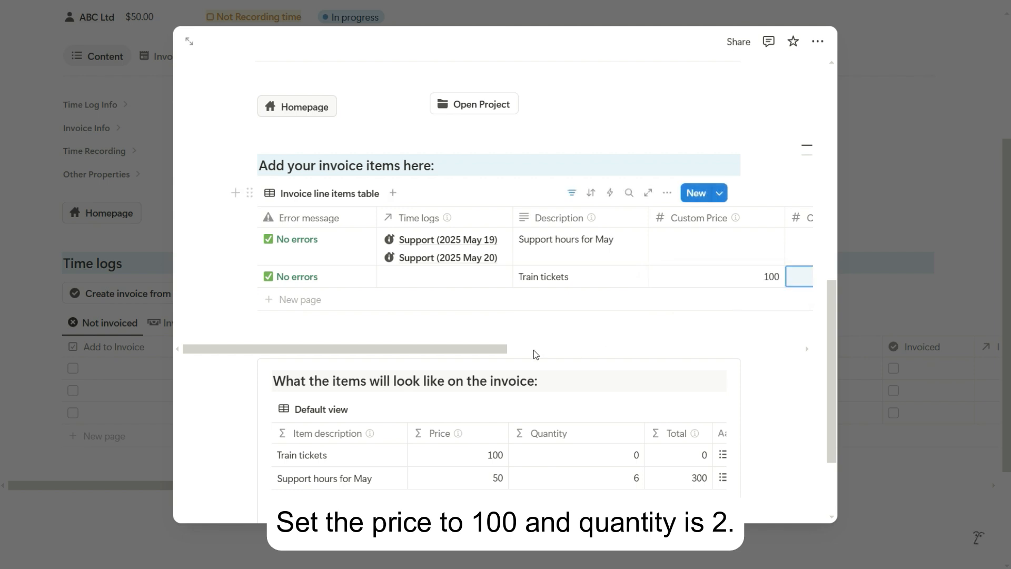
pyautogui.hscroll(3, 534, 351)
pyautogui.click(689, 274)
pyautogui.write('2')
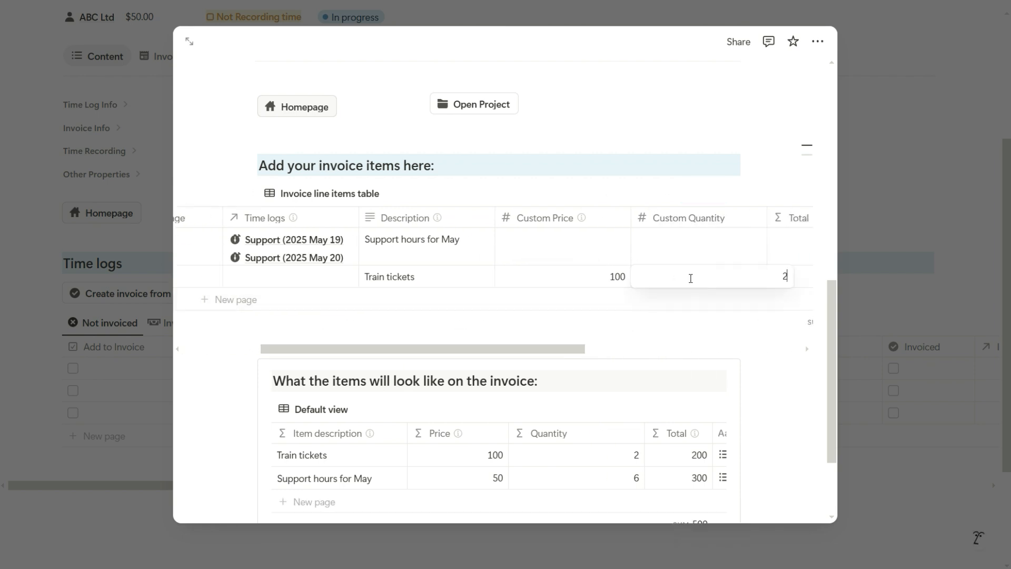
pyautogui.click(696, 329)
# Step: Change the status of the ABC Ltd Support invoice to Ready
pyautogui.scroll(2, 529, 432)
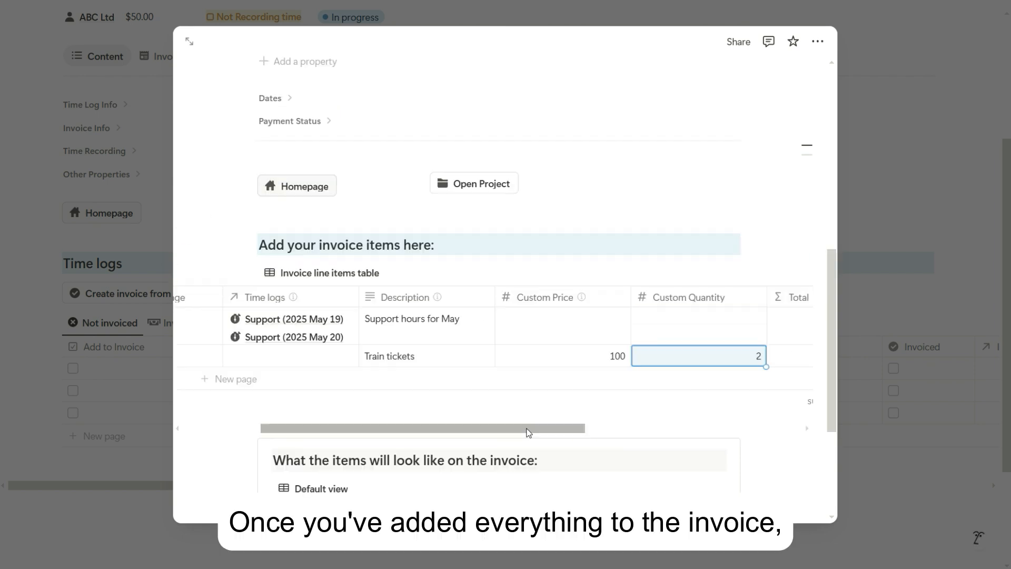
pyautogui.moveTo(526, 428); pyautogui.dragTo(416, 424)
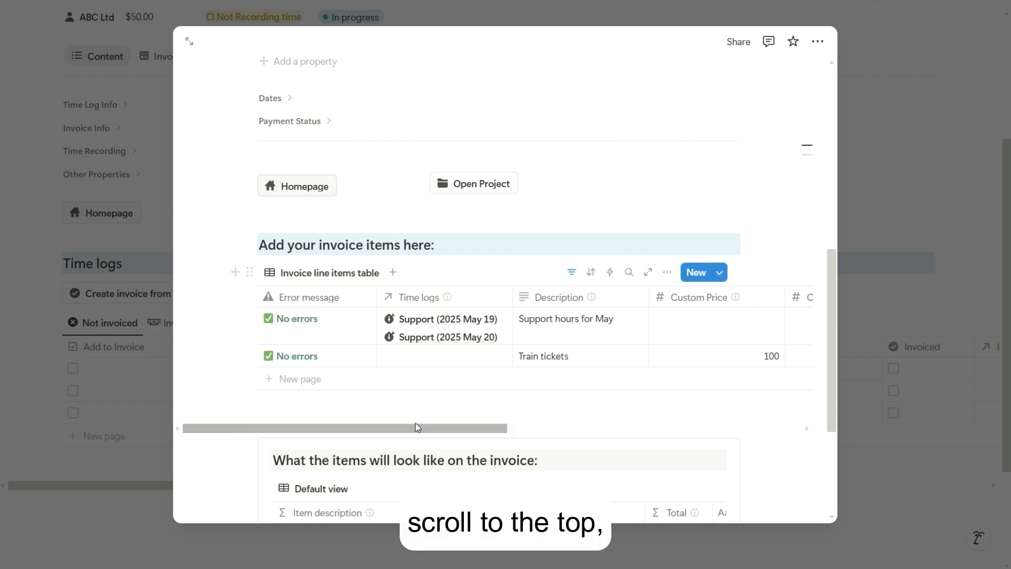
pyautogui.scroll(6, 419, 423)
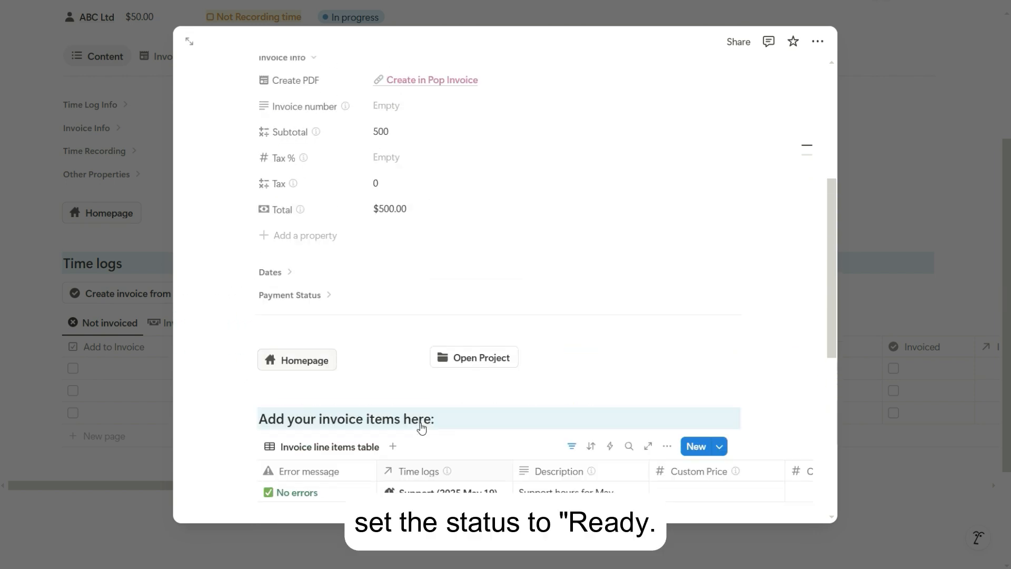
pyautogui.scroll(2, 419, 422)
pyautogui.click(345, 256)
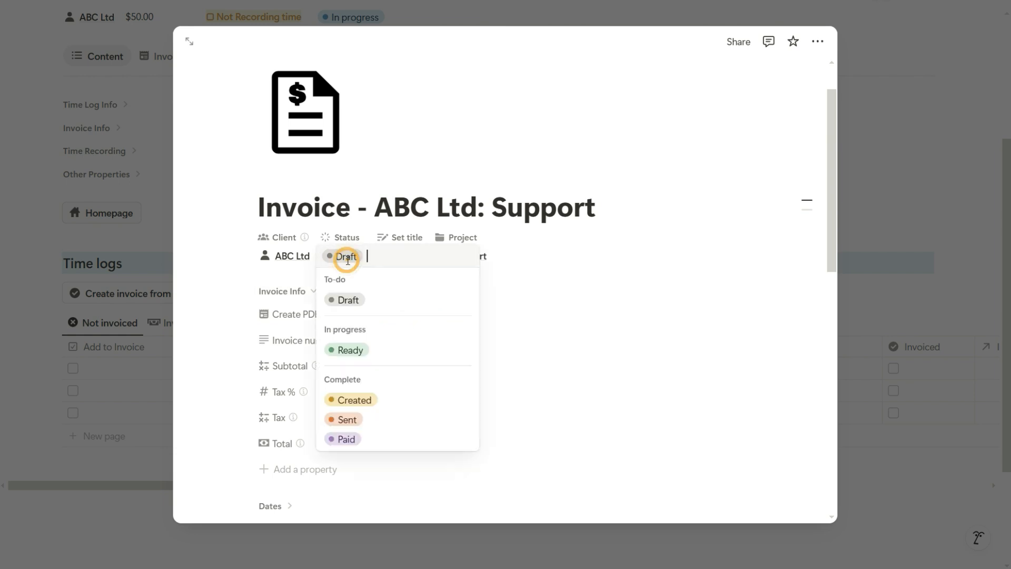
pyautogui.click(361, 350)
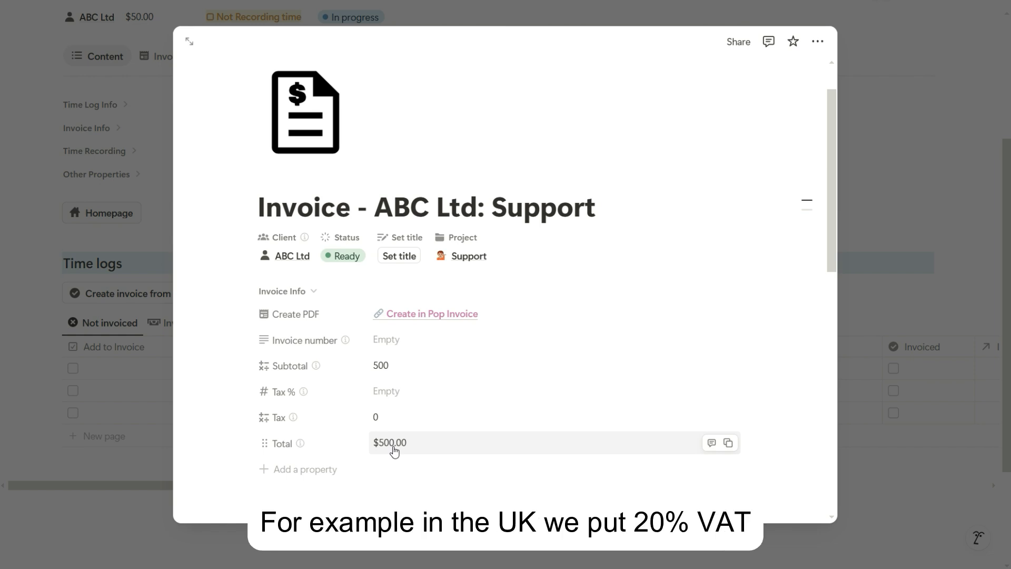
# Step: Set the tax percentage of the ABC Ltd Support invoice to 20 and open the invoice in Pop Invoice
pyautogui.click(392, 395)
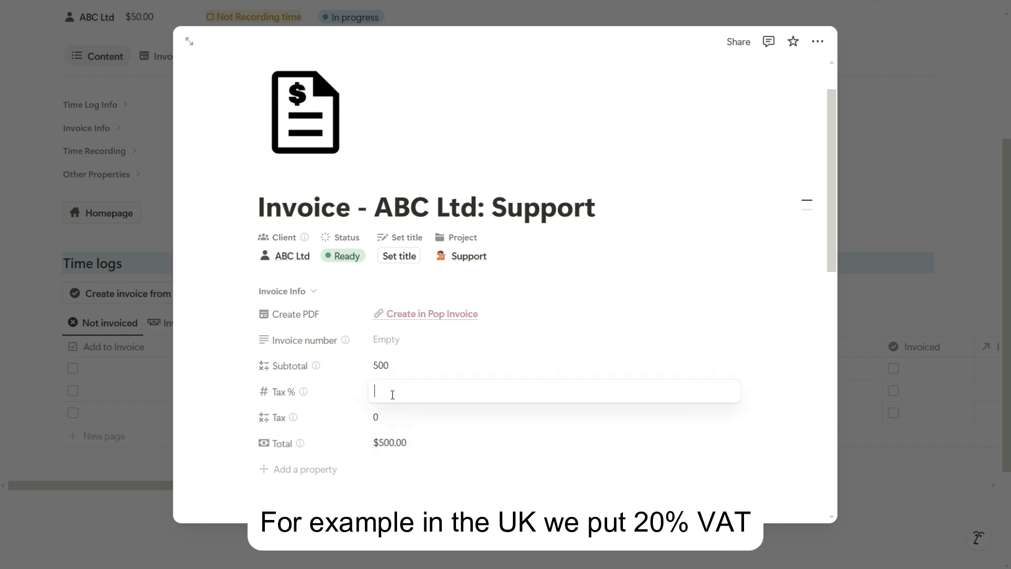
pyautogui.write('20')
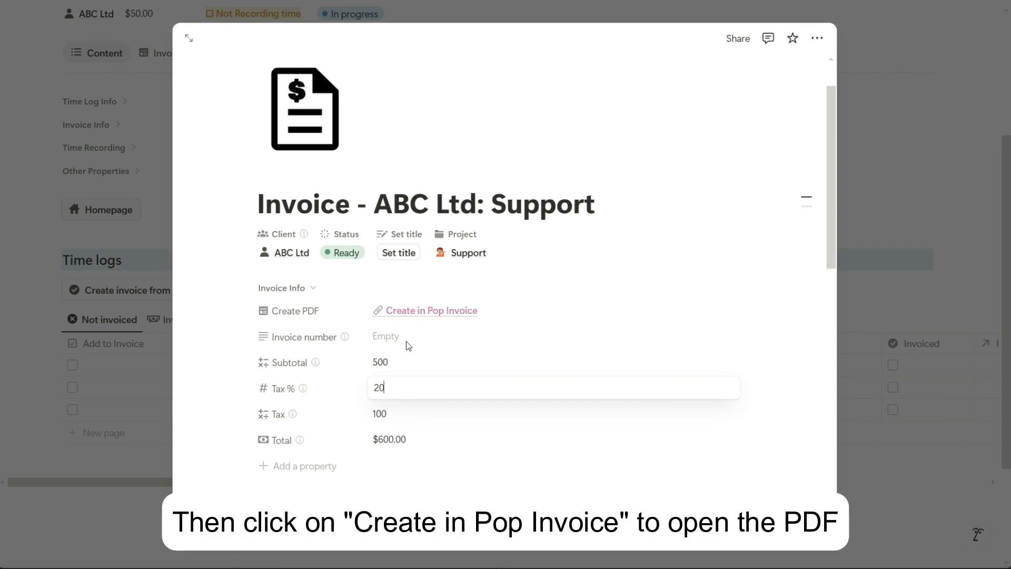
pyautogui.click(411, 314)
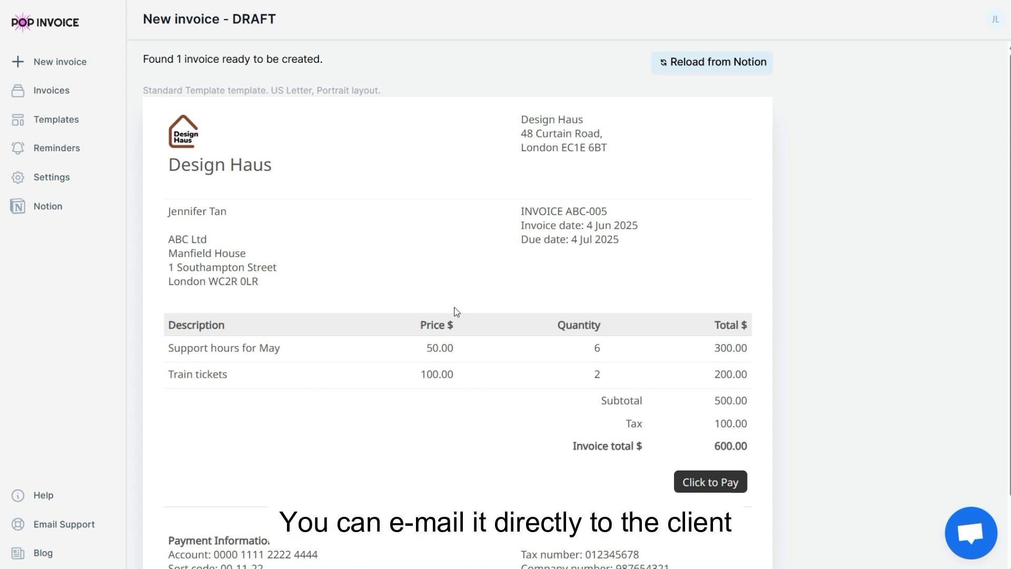
# Step: Review the draft invoice in Pop Invoice and open the form for emailing it to the client
pyautogui.scroll(-2, 456, 311)
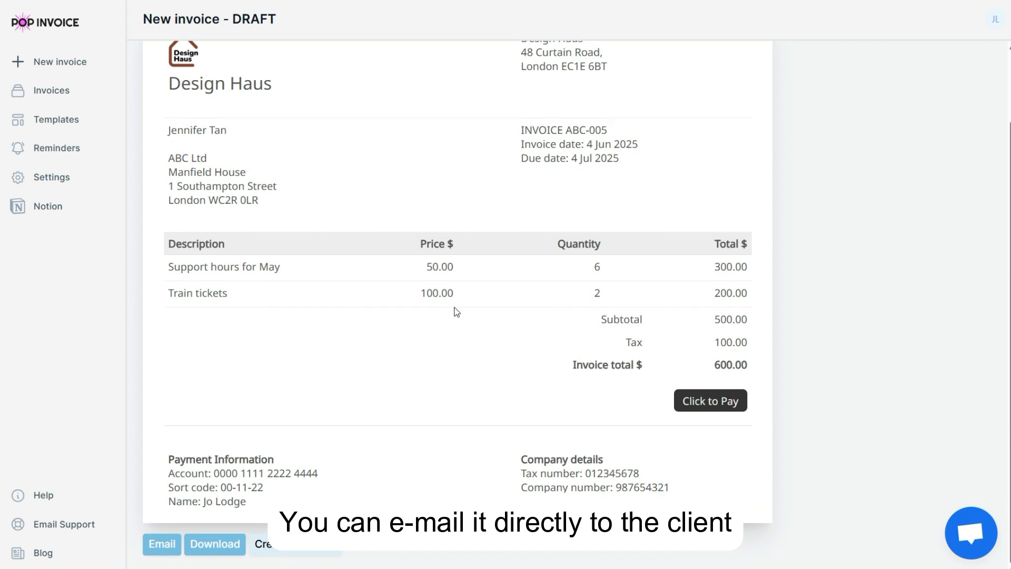
pyautogui.click(179, 549)
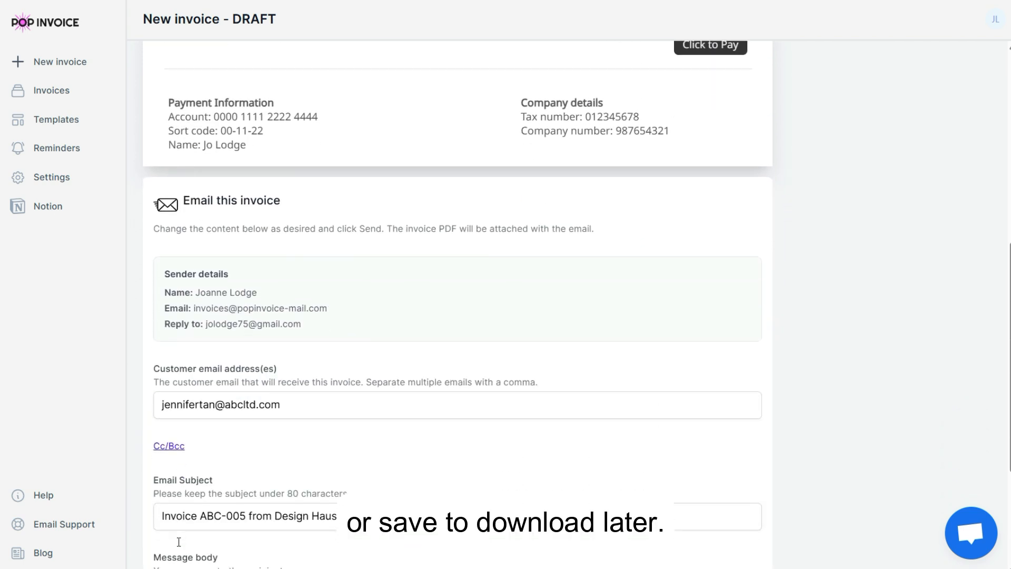
pyautogui.click(183, 548)
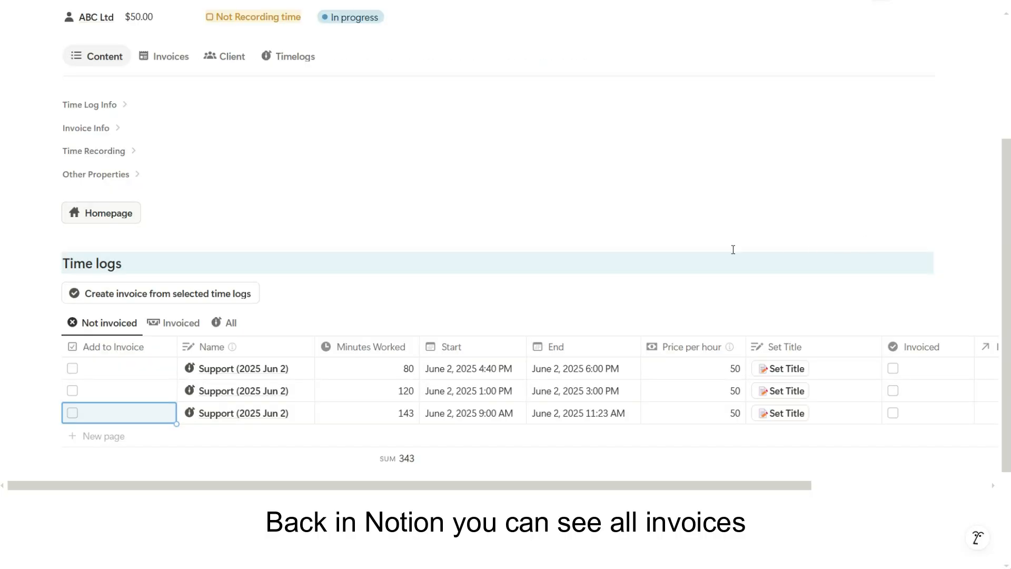
# Step: Switch back to Notion and view the Support project's invoices and its Invoiced and All time logs
pyautogui.click(185, 58)
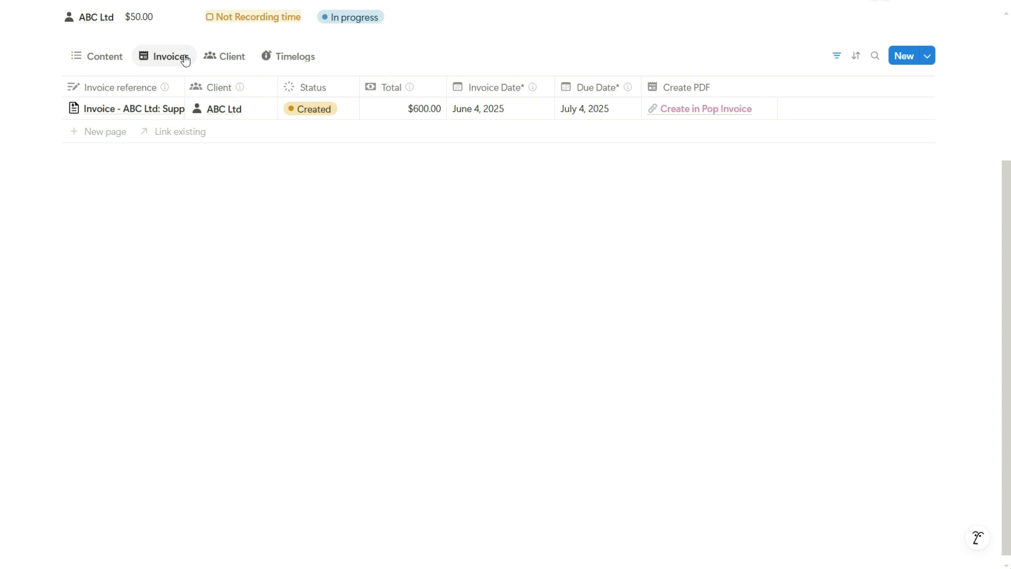
pyautogui.click(103, 58)
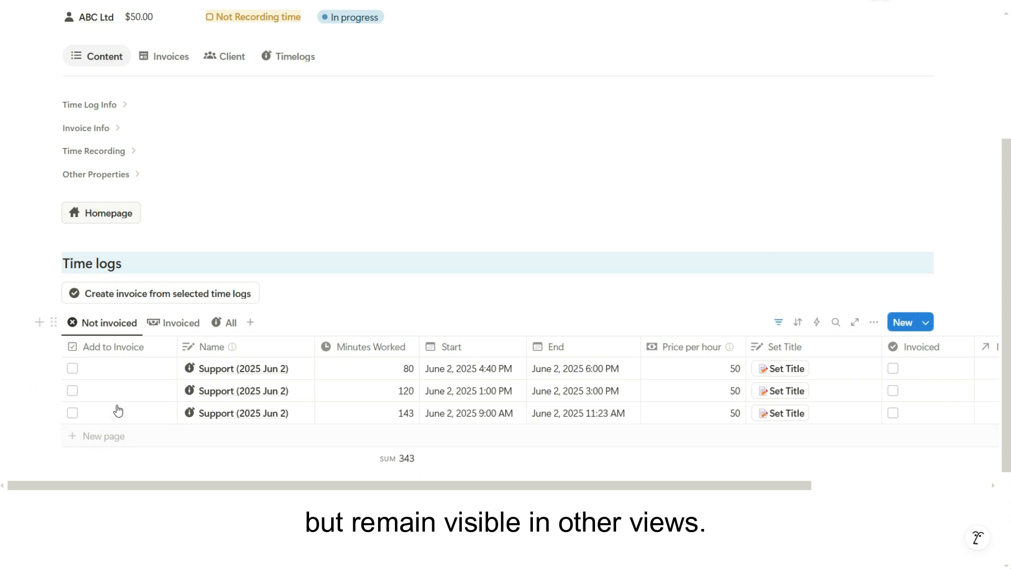
pyautogui.click(172, 323)
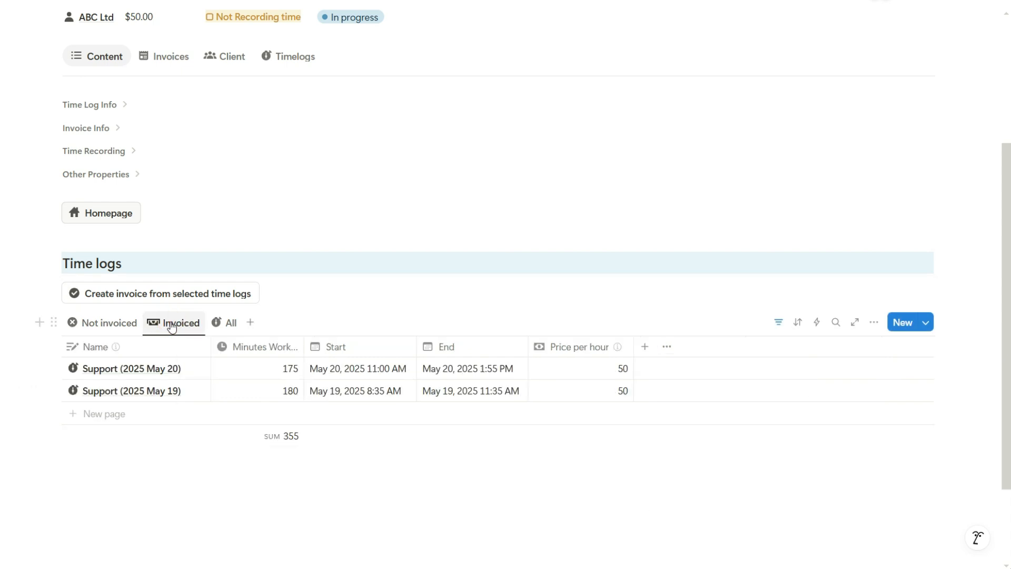
pyautogui.click(224, 324)
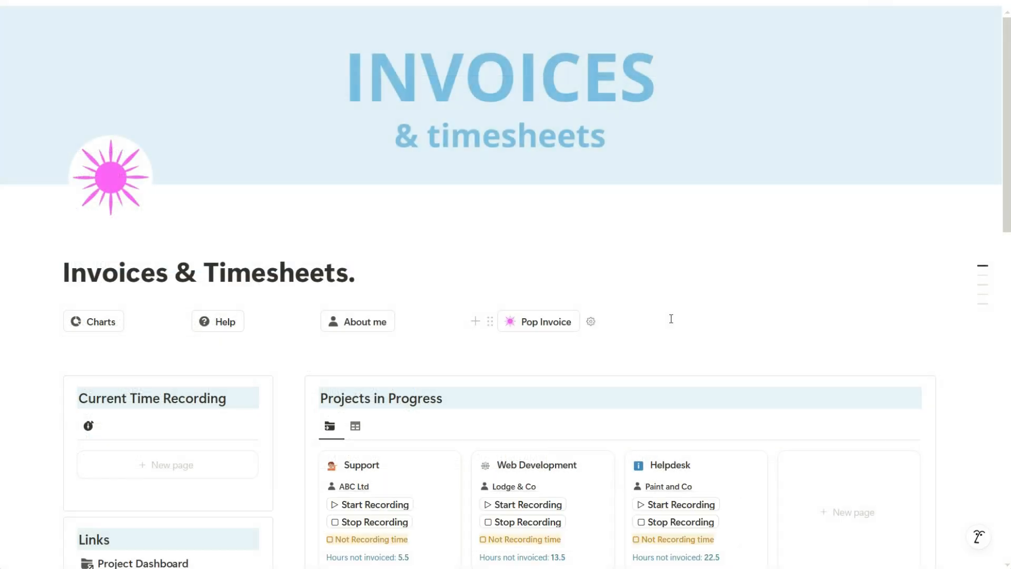
# Step: Open the Charts Overview from the homepage and examine the invoices overdue by more than 30 days
pyautogui.scroll(-4, 671, 319)
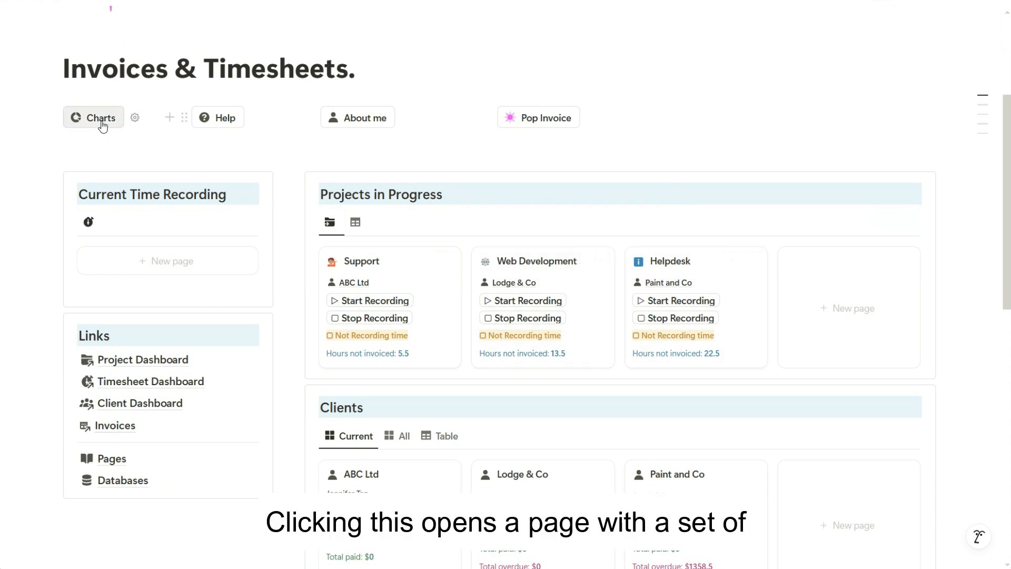
pyautogui.click(101, 121)
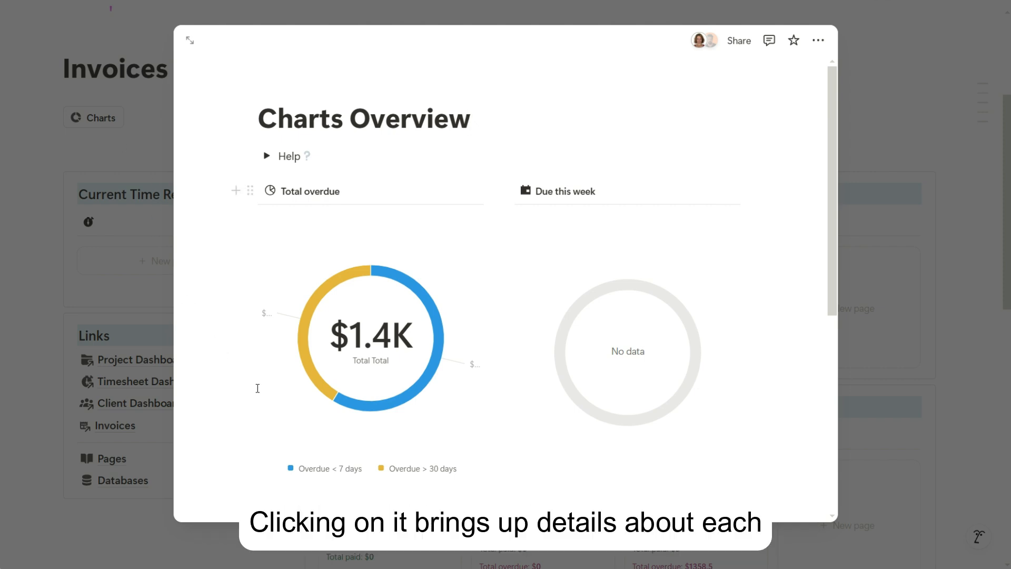
pyautogui.click(316, 387)
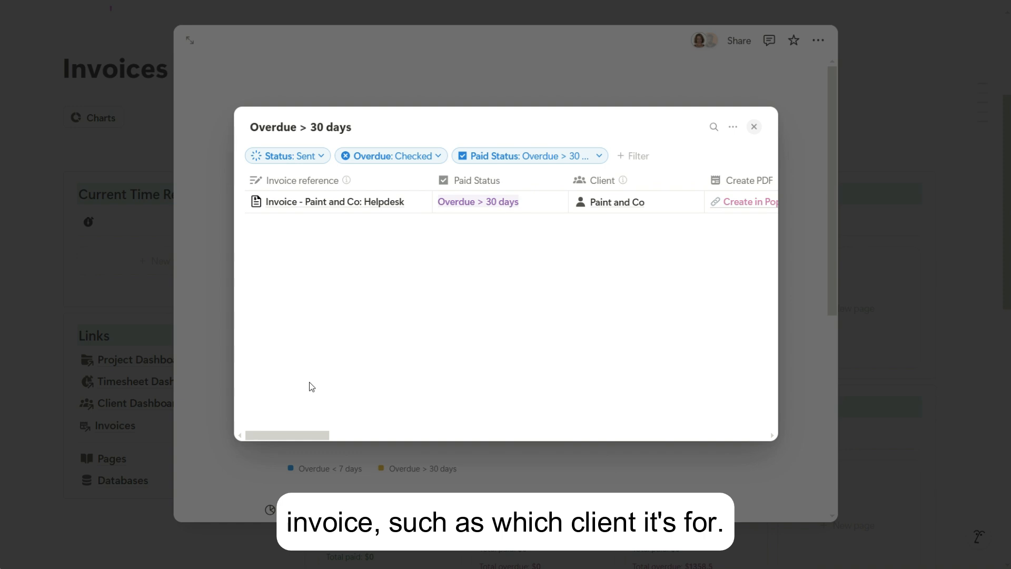
pyautogui.press('Escape')
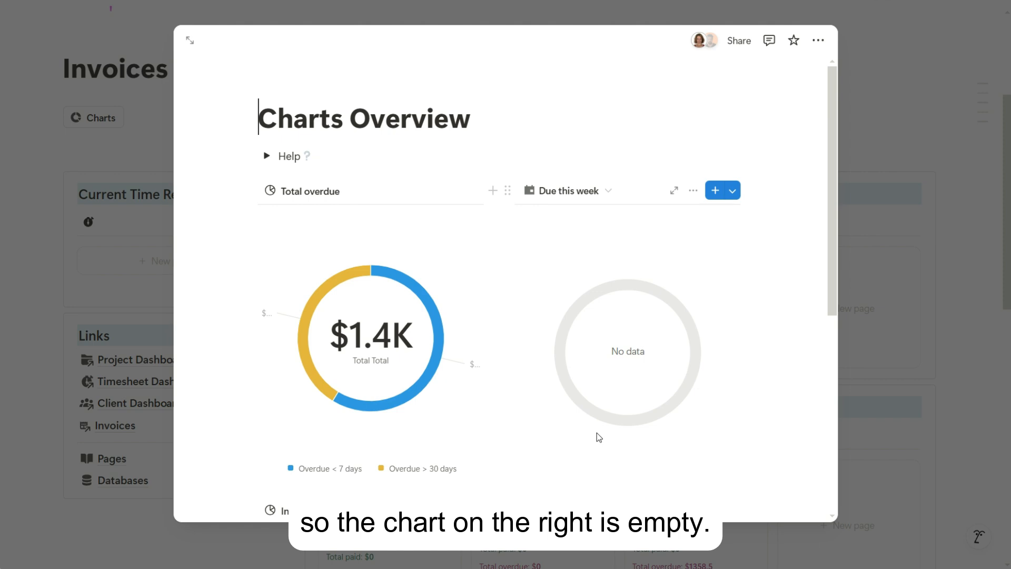
# Step: View the charts for invoiced by client, overdue by client and invoiced by month, and close the overview
pyautogui.scroll(-2, 596, 431)
pyautogui.scroll(-5, 596, 432)
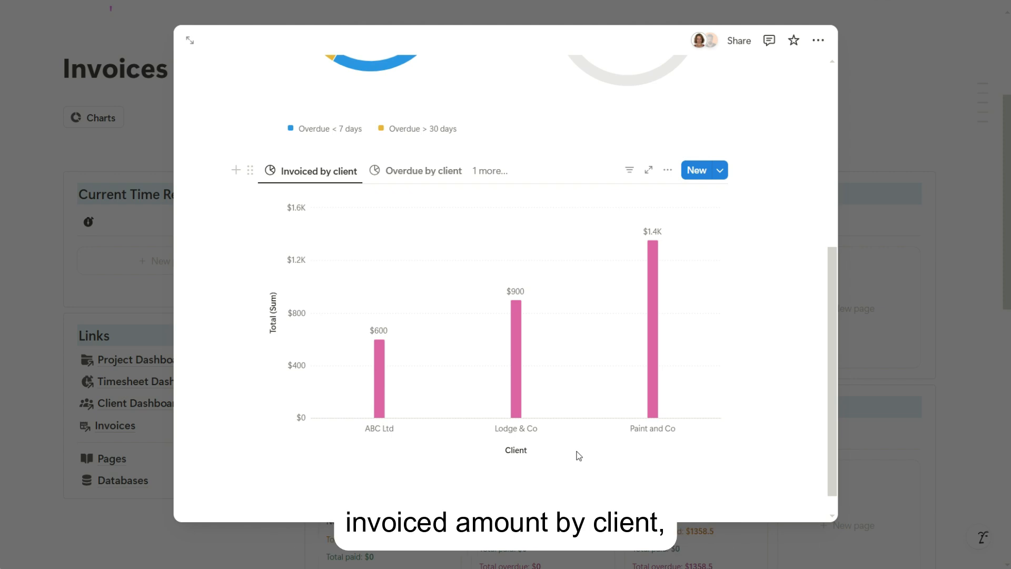
pyautogui.click(425, 172)
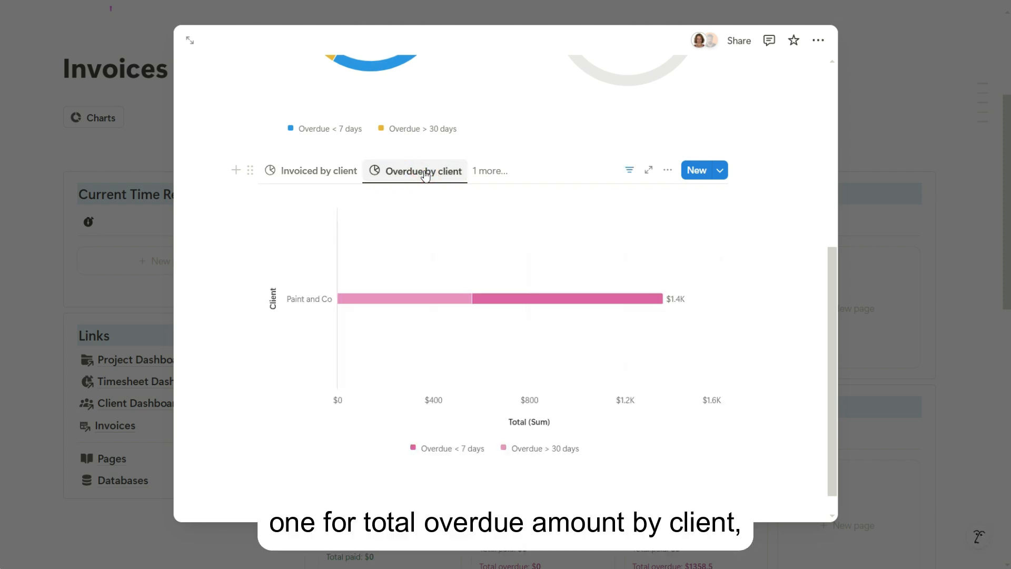
pyautogui.click(483, 172)
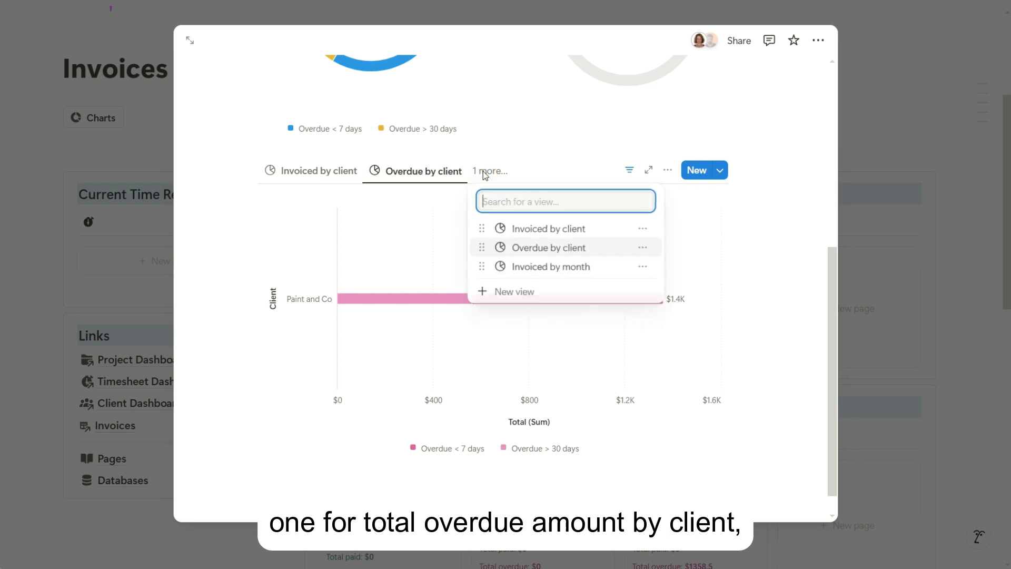
pyautogui.click(518, 273)
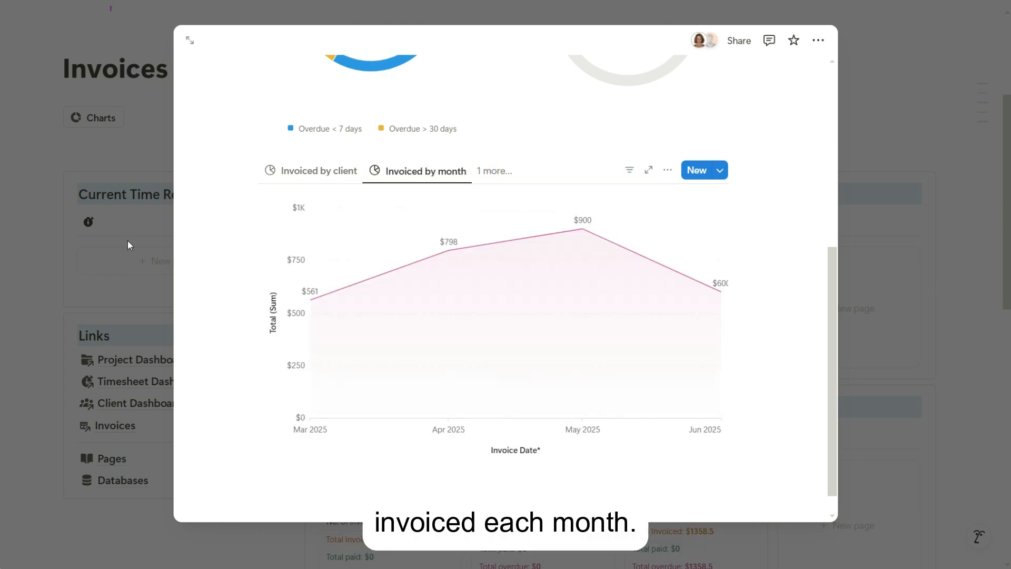
pyautogui.click(34, 258)
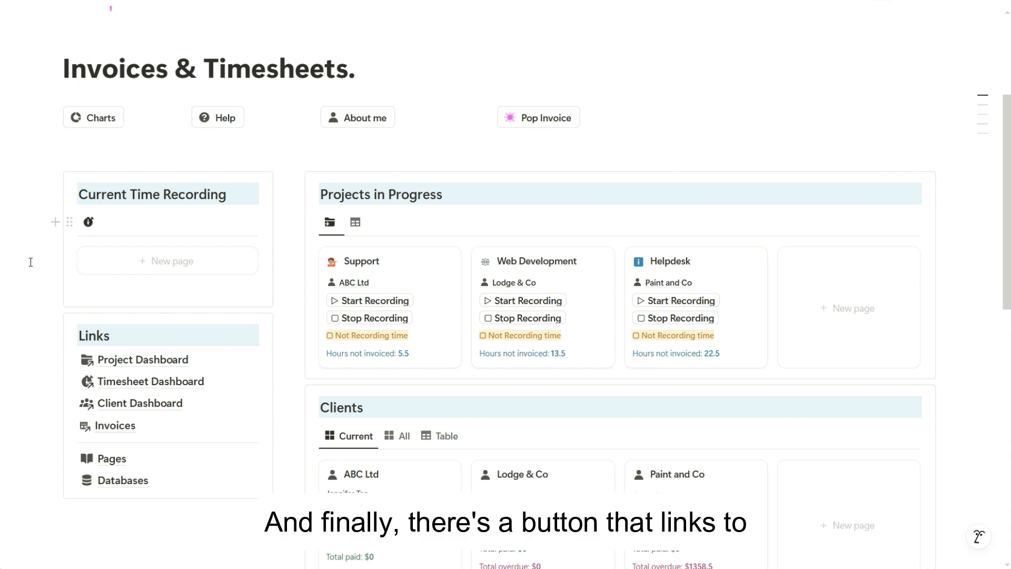
# Step: Look through the homepage's Clients and Invoices sections, viewing the due date calendar before returning to all invoices
pyautogui.moveTo(545, 118)
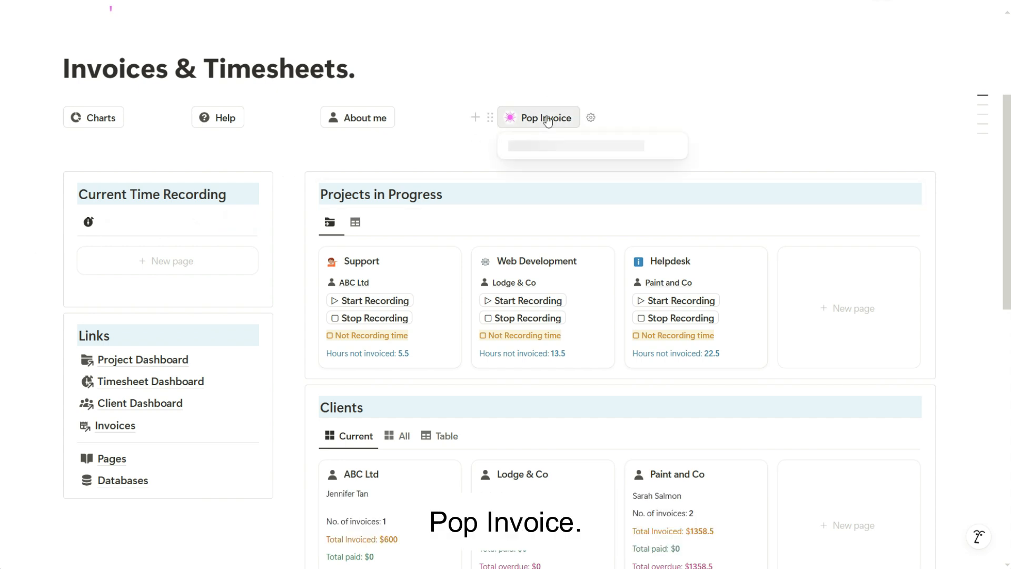
pyautogui.scroll(-6, 335, 165)
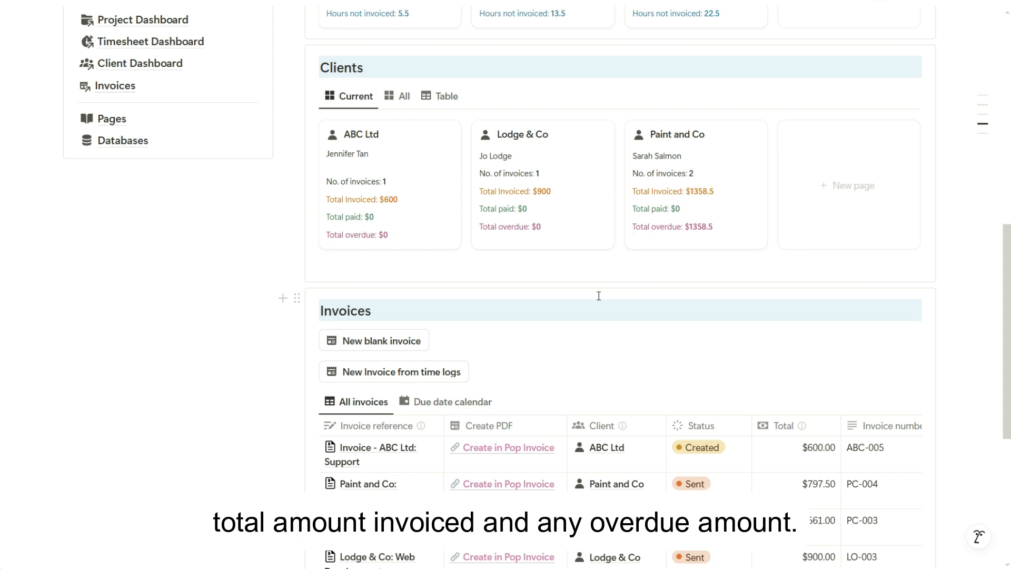
pyautogui.scroll(-3, 664, 291)
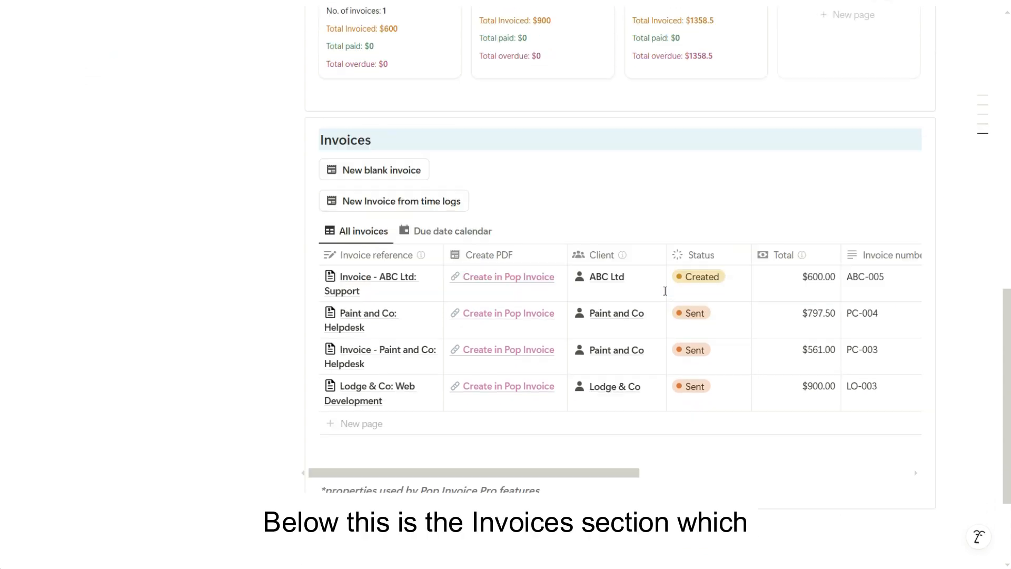
pyautogui.scroll(-2, 663, 294)
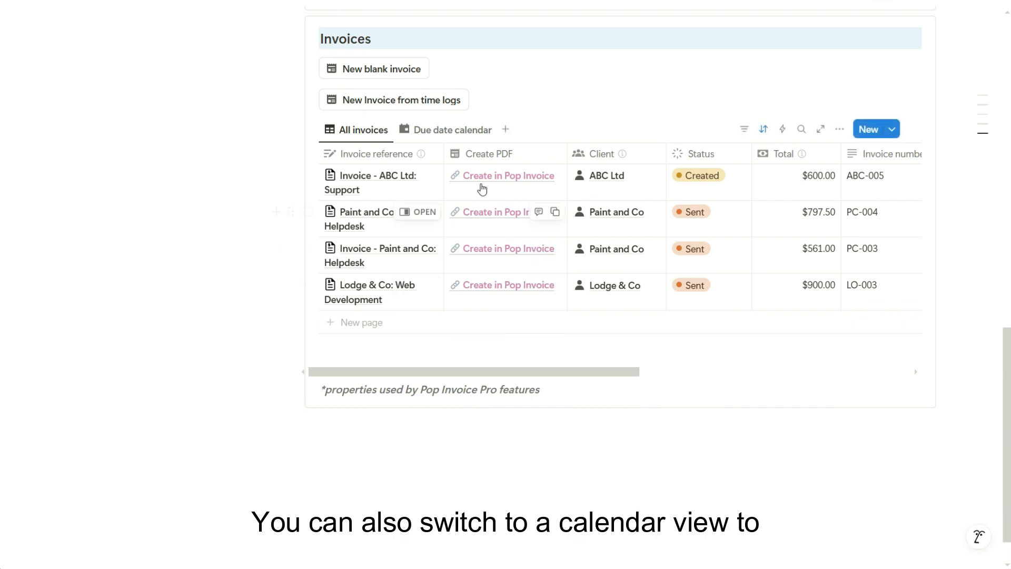
pyautogui.click(443, 132)
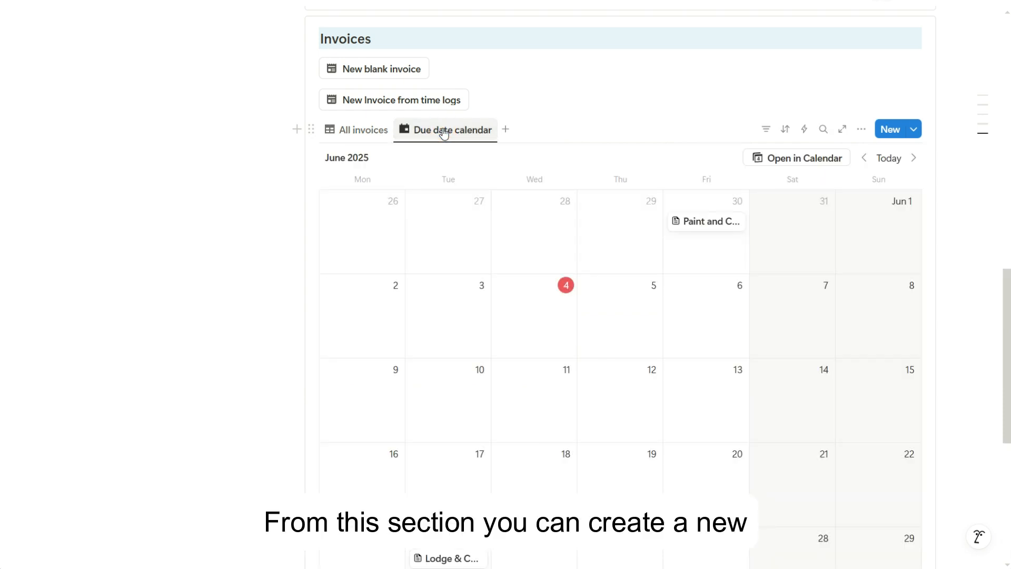
pyautogui.click(383, 132)
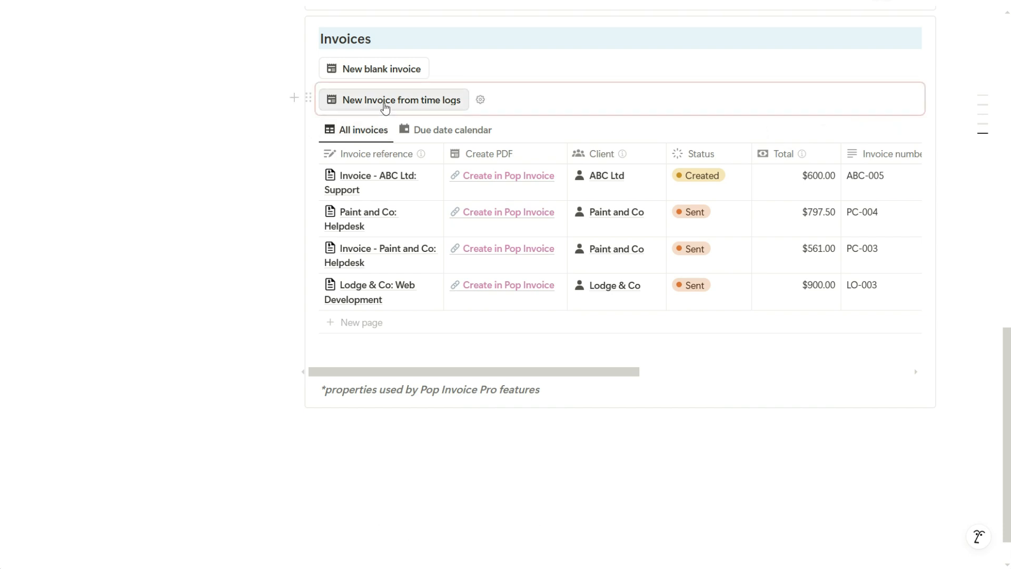
# Step: Open the Helpdesk project's uninvoiced logs through the new invoice from time logs option, and close the project page
pyautogui.click(384, 104)
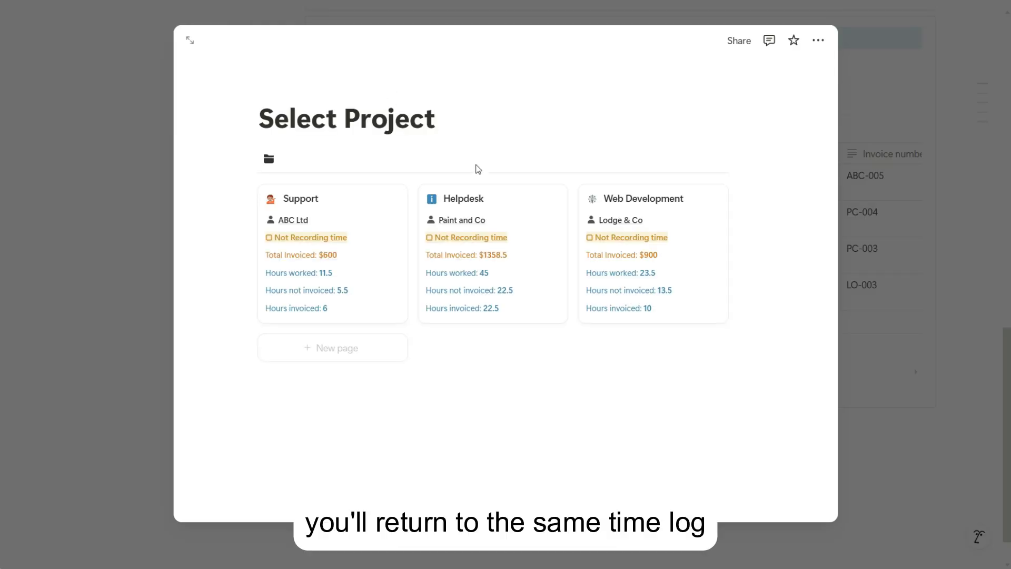
pyautogui.click(545, 255)
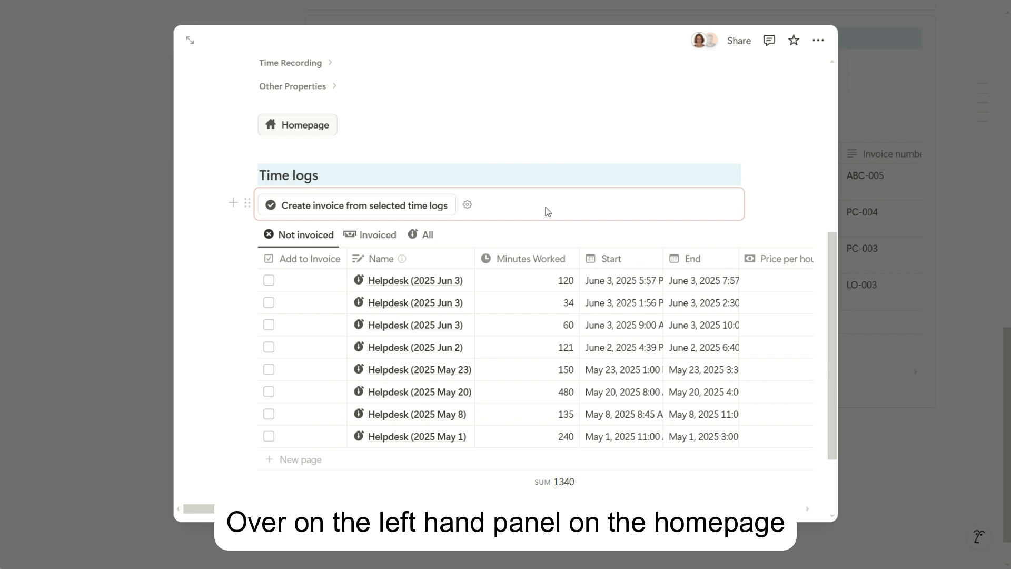
pyautogui.click(145, 228)
# Step: Open the Project Dashboard and start recording time for the Support project
pyautogui.scroll(8, 145, 226)
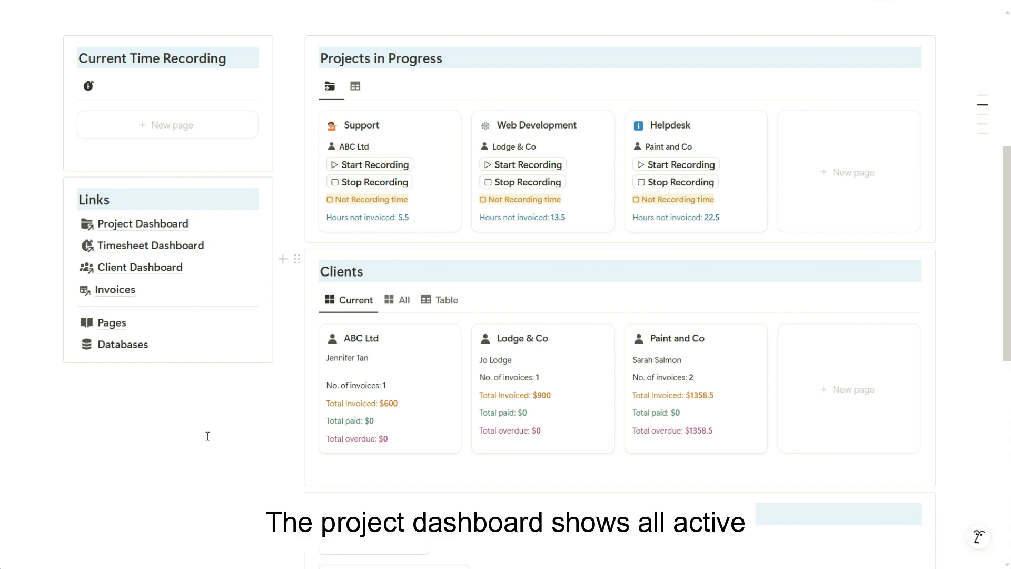
pyautogui.click(146, 223)
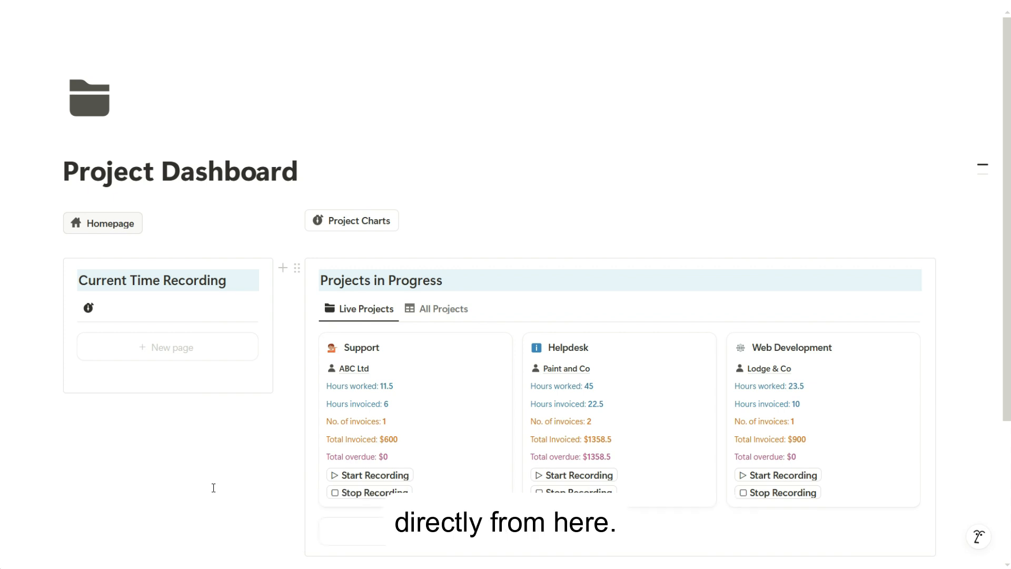
pyautogui.click(369, 476)
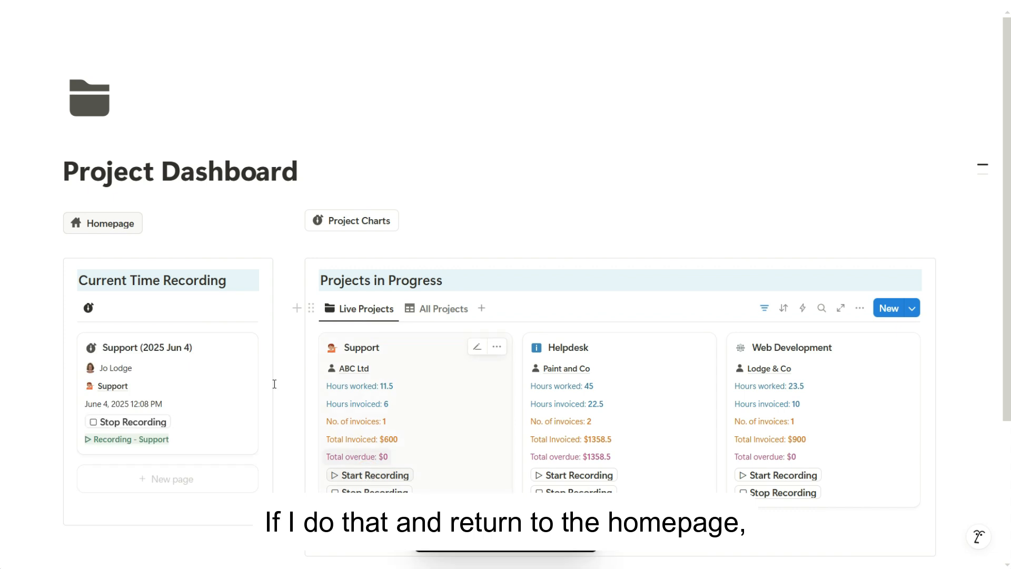
# Step: Check the current time recording on the homepage and open the Timesheet Dashboard to review the uninvoiced time logs
pyautogui.click(131, 224)
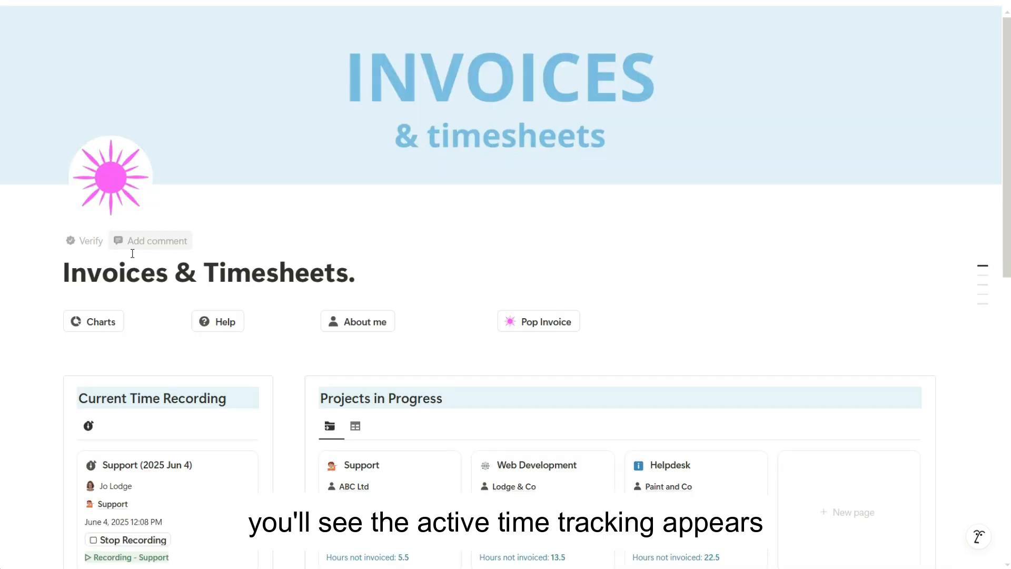
pyautogui.scroll(-5, 175, 437)
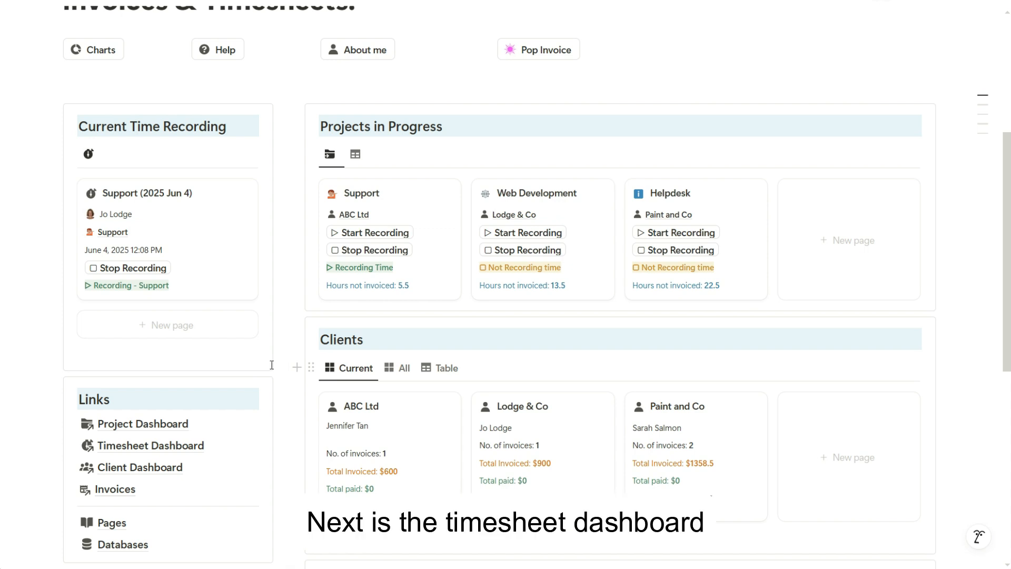
pyautogui.click(195, 443)
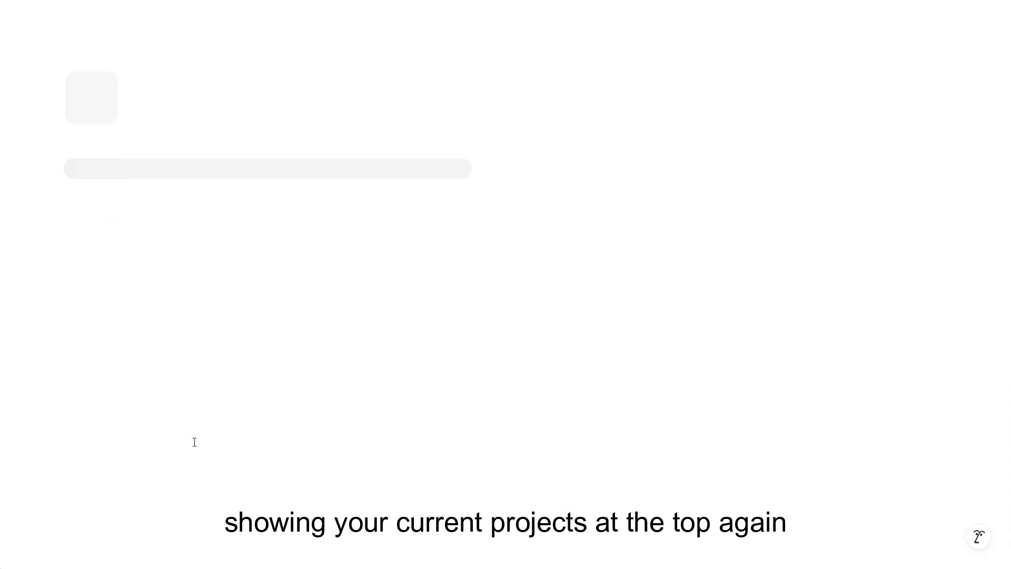
pyautogui.scroll(-2, 194, 446)
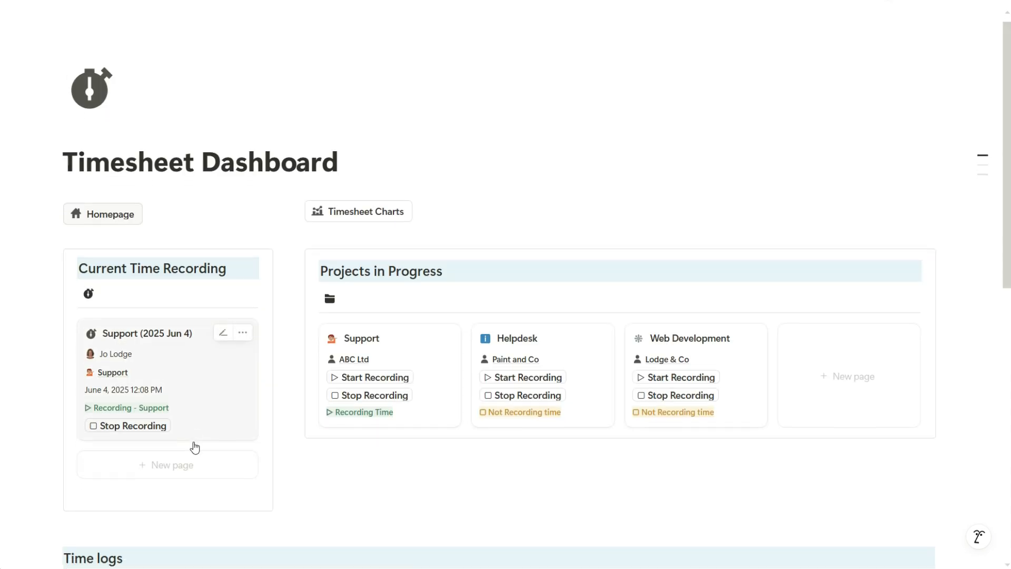
pyautogui.scroll(-5, 195, 442)
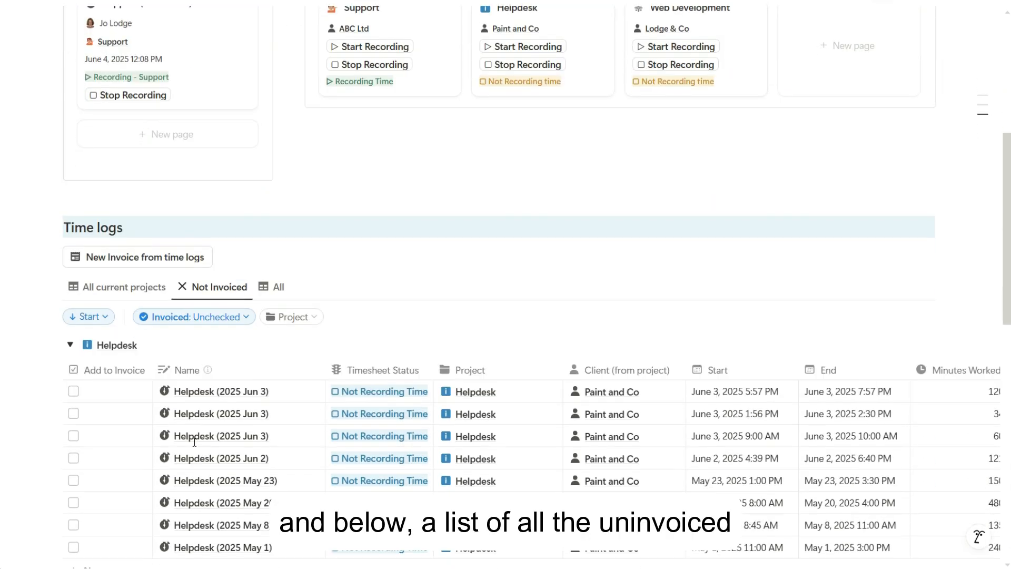
# Step: Mark the Helpdesk time logs of May 1, May 8, May 20 and May 23, 2025 to add to an invoice
pyautogui.scroll(-4, 195, 446)
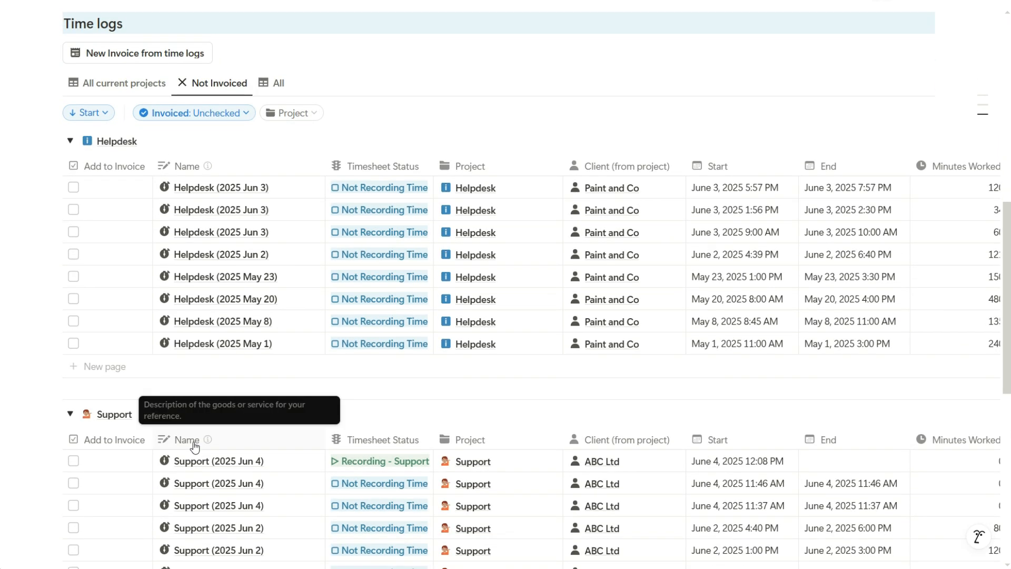
pyautogui.click(73, 343)
pyautogui.click(73, 320)
pyautogui.click(74, 299)
pyautogui.click(73, 276)
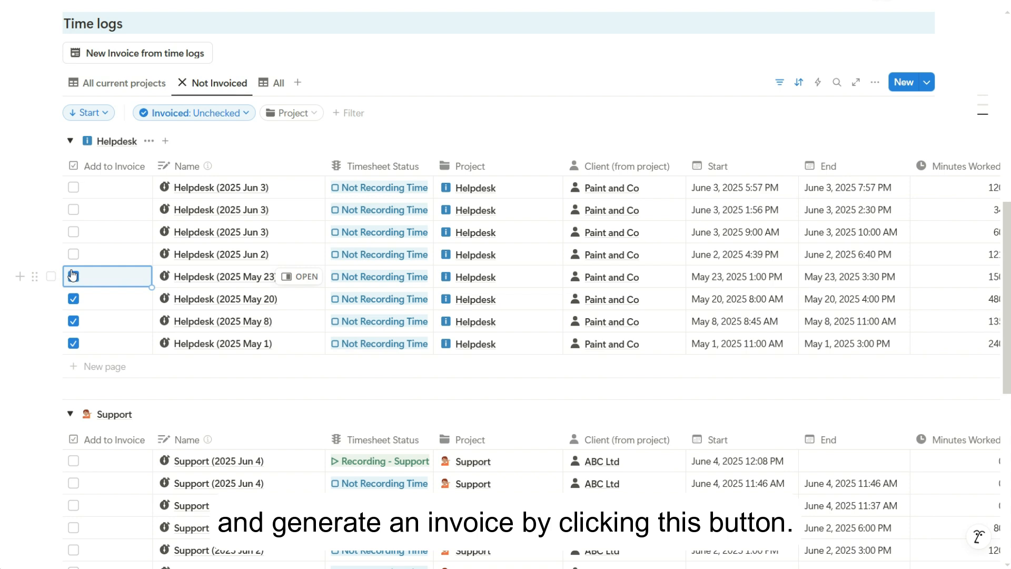
# Step: Start a new invoice from time logs, choose the Helpdesk project and review its selected uninvoiced logs
pyautogui.click(150, 55)
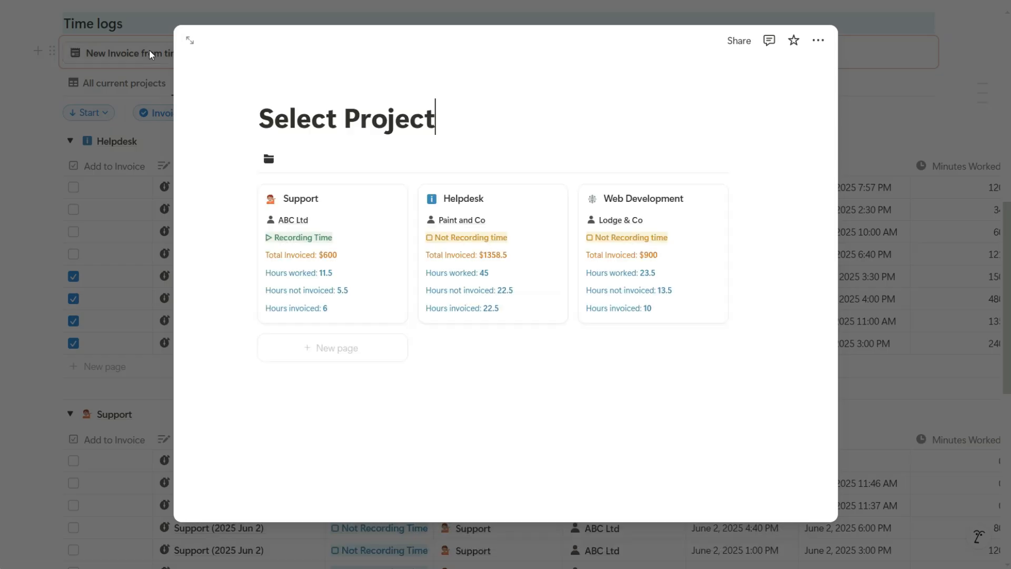
pyautogui.click(527, 258)
pyautogui.scroll(-6, 527, 258)
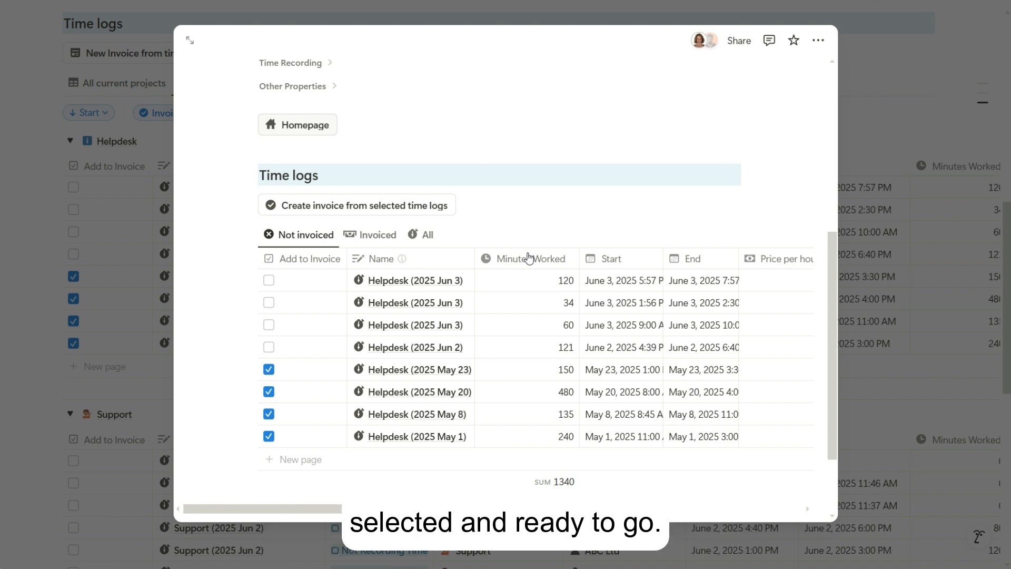
# Step: Return to the homepage and look over its dashboard links, Projects in Progress, Clients and Invoices sections
pyautogui.click(316, 130)
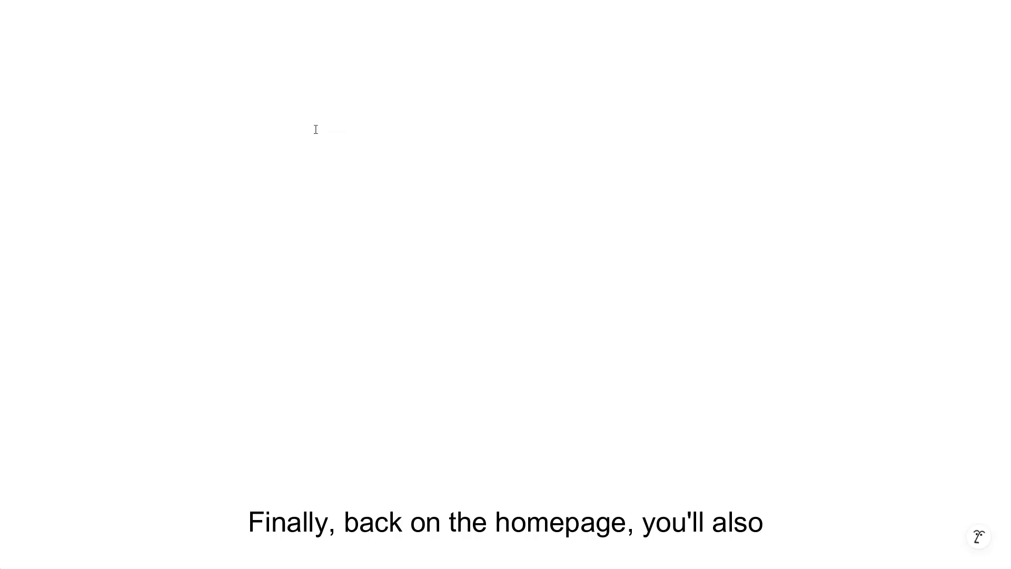
pyautogui.scroll(-8, 316, 134)
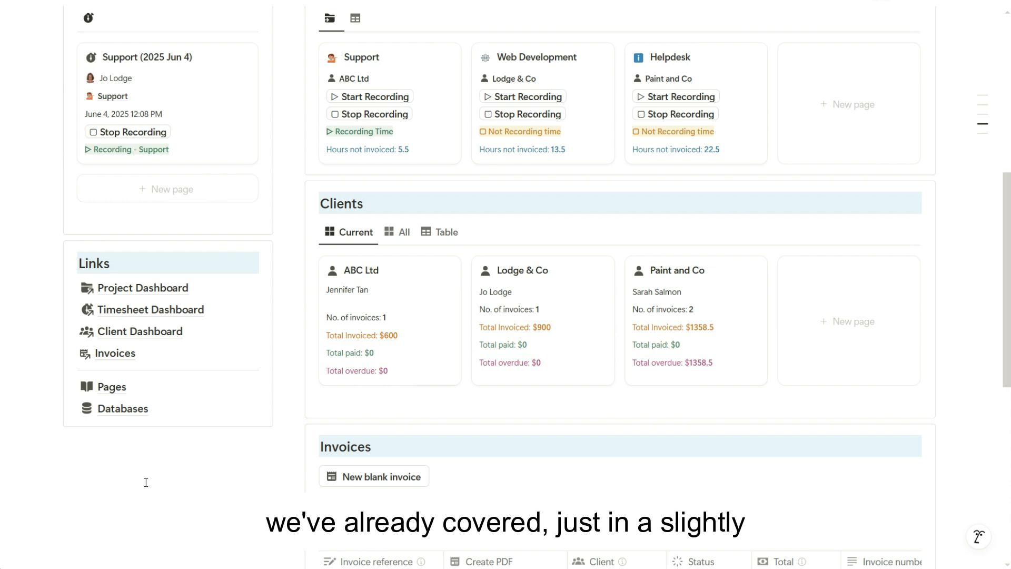
pyautogui.scroll(8, 146, 482)
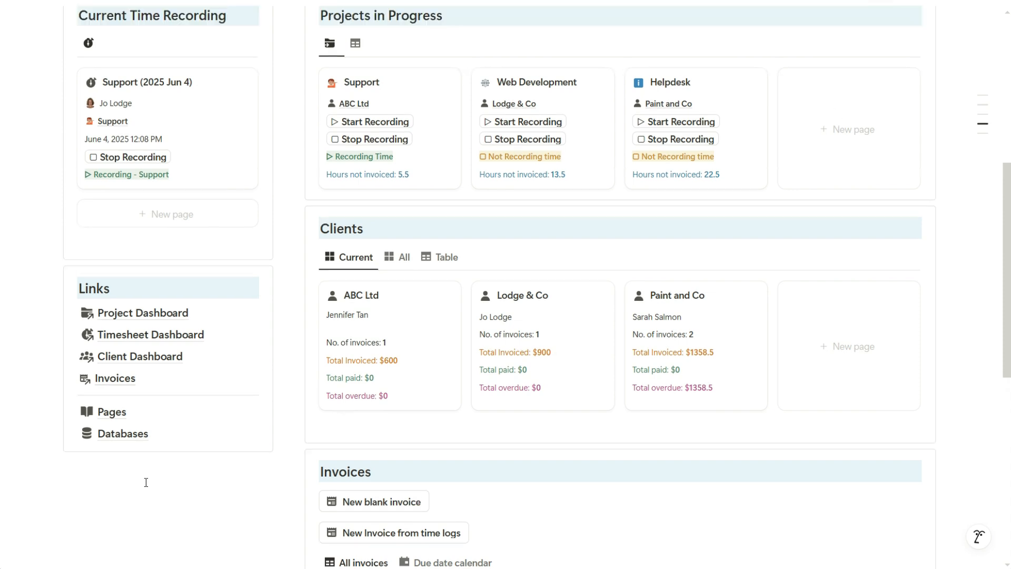